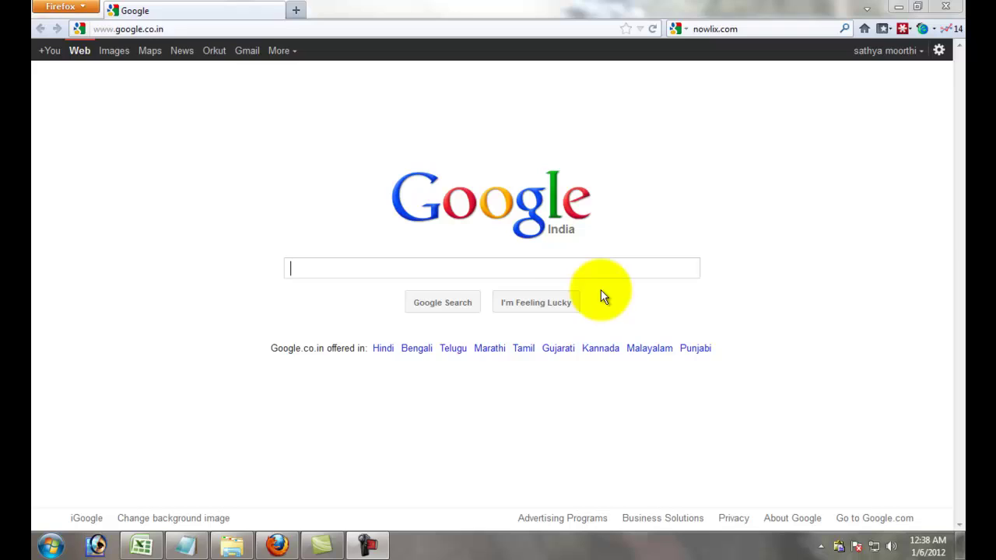
Search Google for "tech blogger template", using the corrected spelling of the query.
{"action": "left_click", "coordinate": [418, 265]}
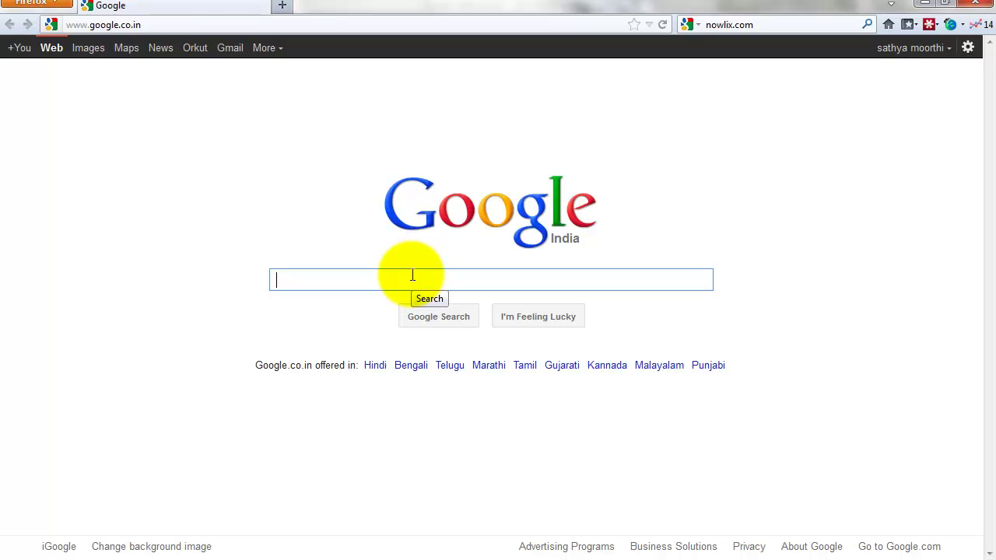
{"action": "type", "text": "th"}
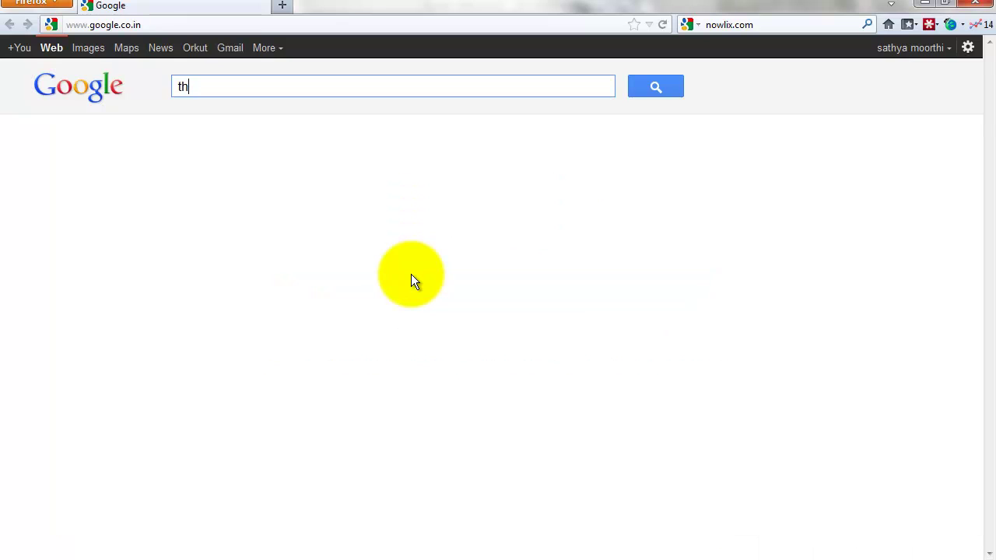
{"action": "type", "text": "ech blo"}
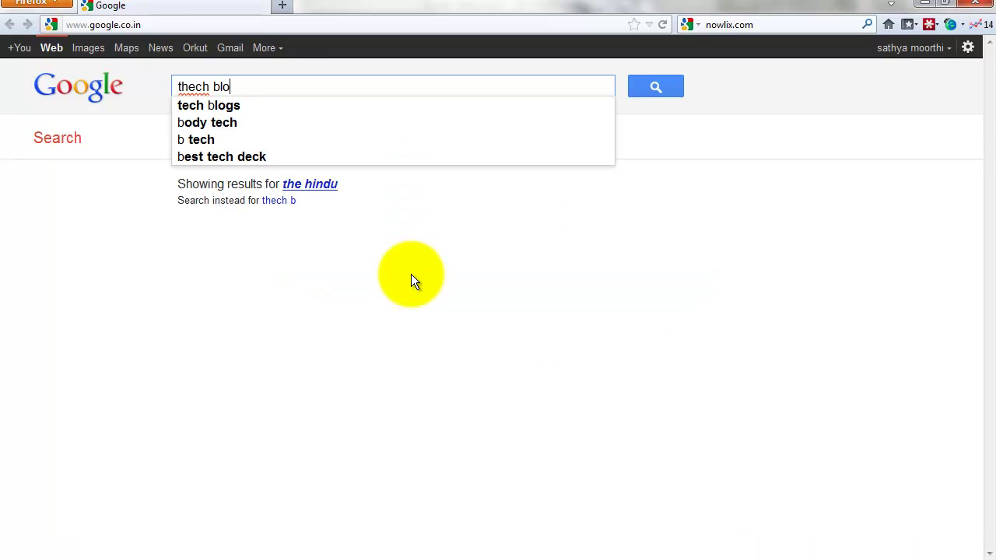
{"action": "type", "text": "gger template"}
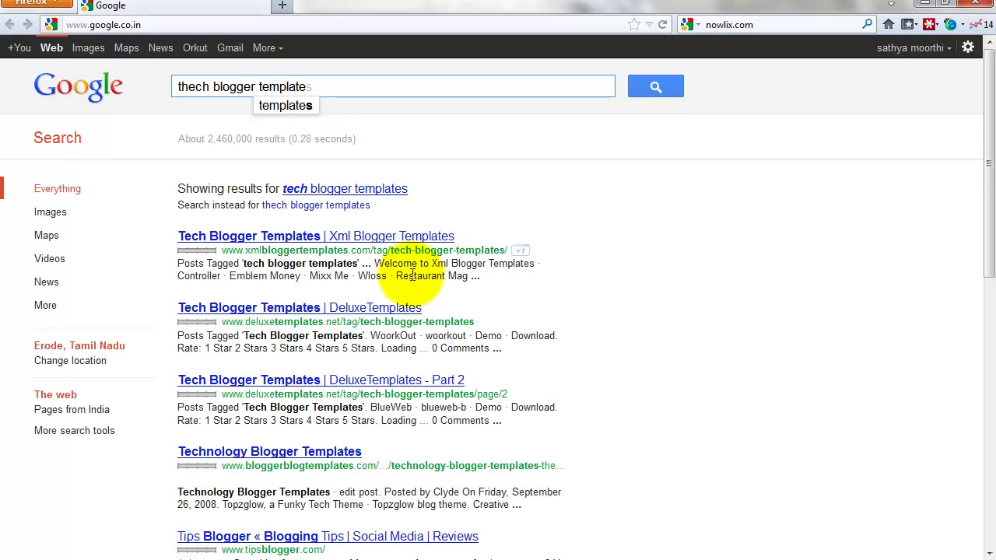
{"action": "key", "text": "Return"}
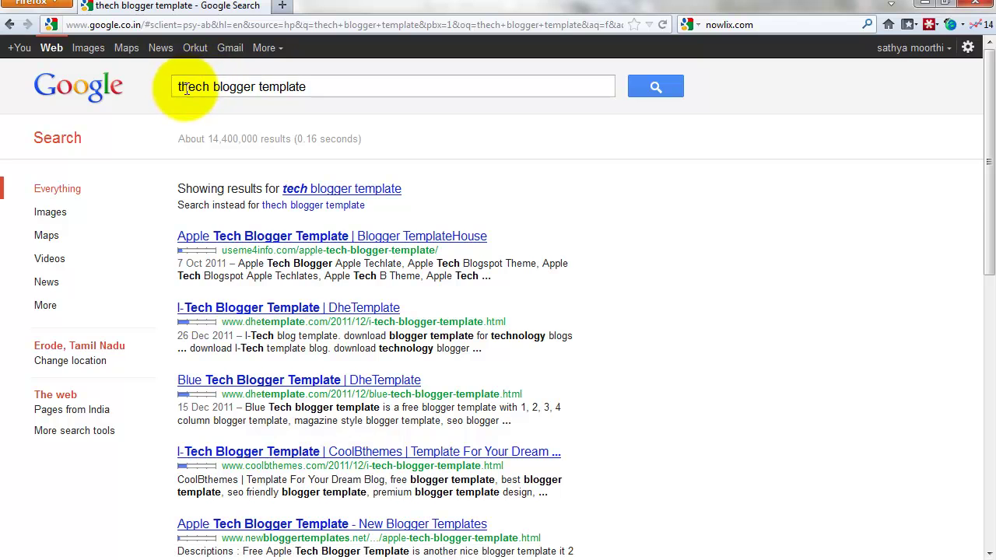
{"action": "left_click", "coordinate": [371, 192]}
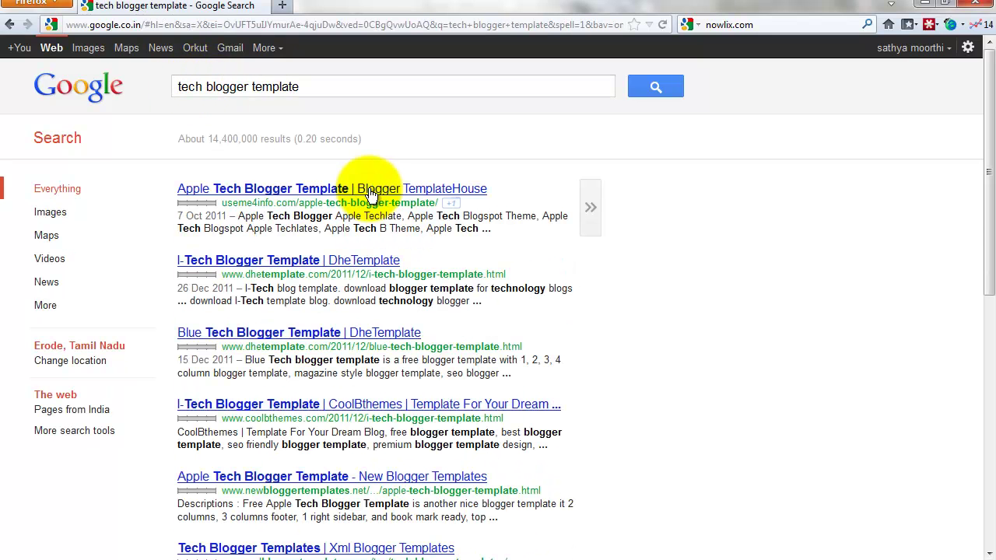
Open the I-Tech and Blue Tech results from DheTemplate and the I-Tech result from CoolBthemes in separate background tabs.
{"action": "middle_click", "coordinate": [266, 259]}
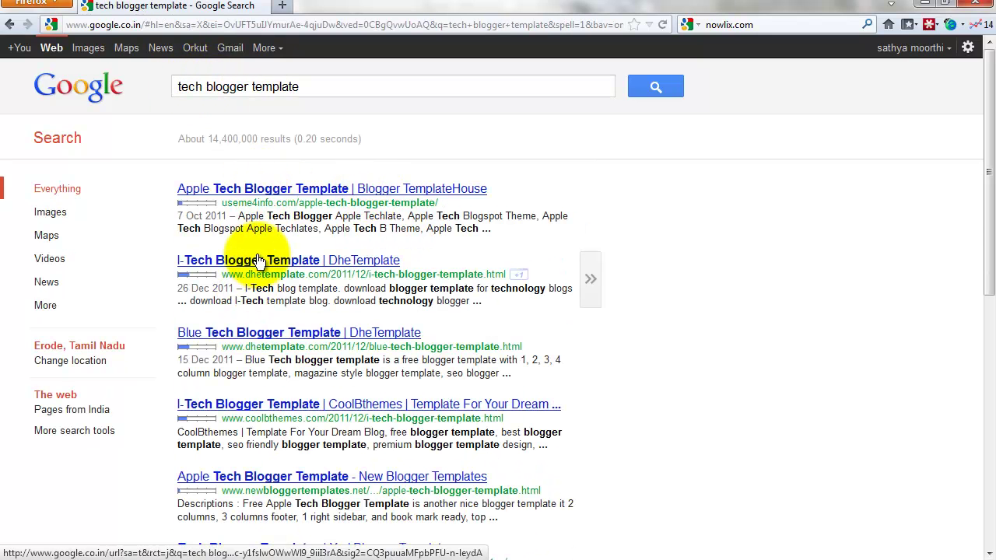
{"action": "middle_click", "coordinate": [272, 336]}
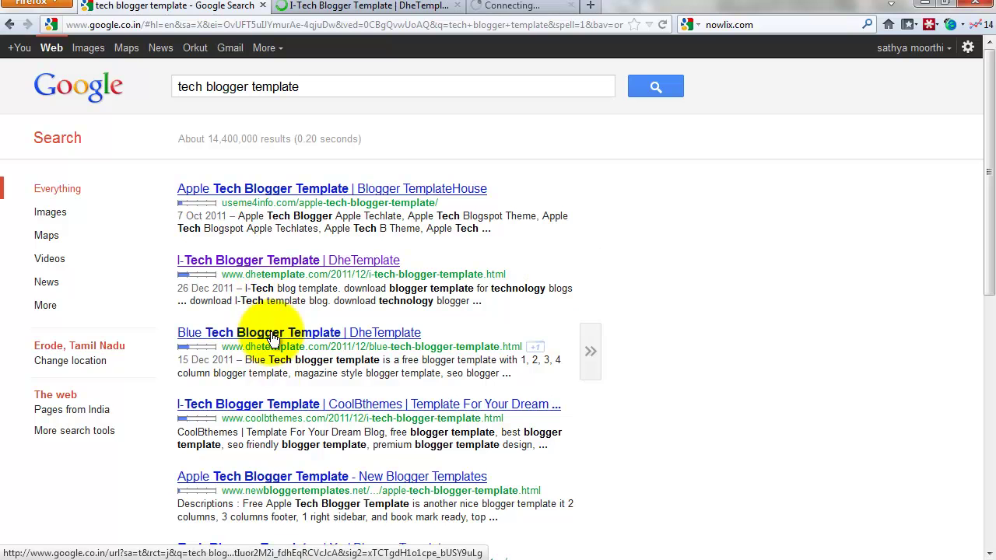
{"action": "middle_click", "coordinate": [267, 404]}
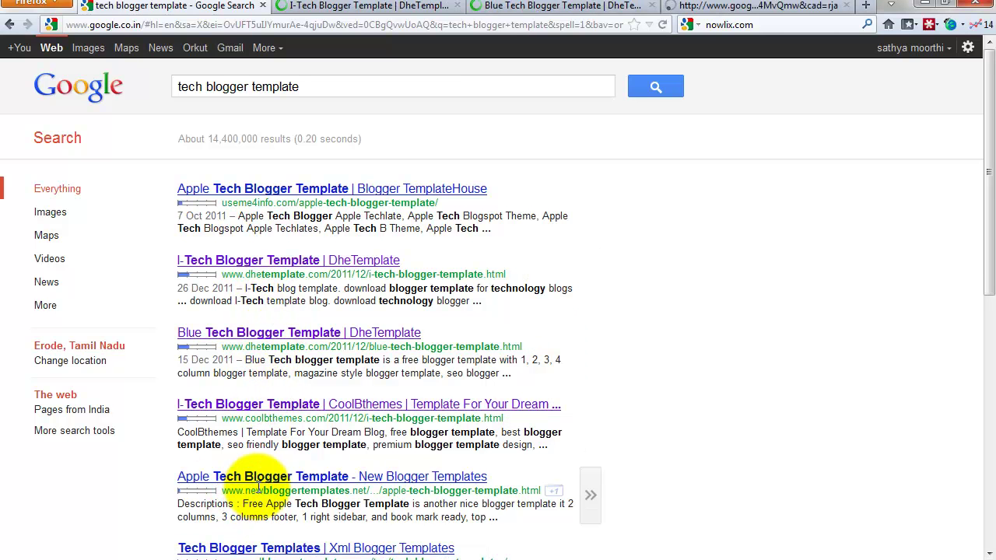
Open the template preview from the DheTemplate I-Tech page, keeping only one preview tab.
{"action": "left_click", "coordinate": [365, 6]}
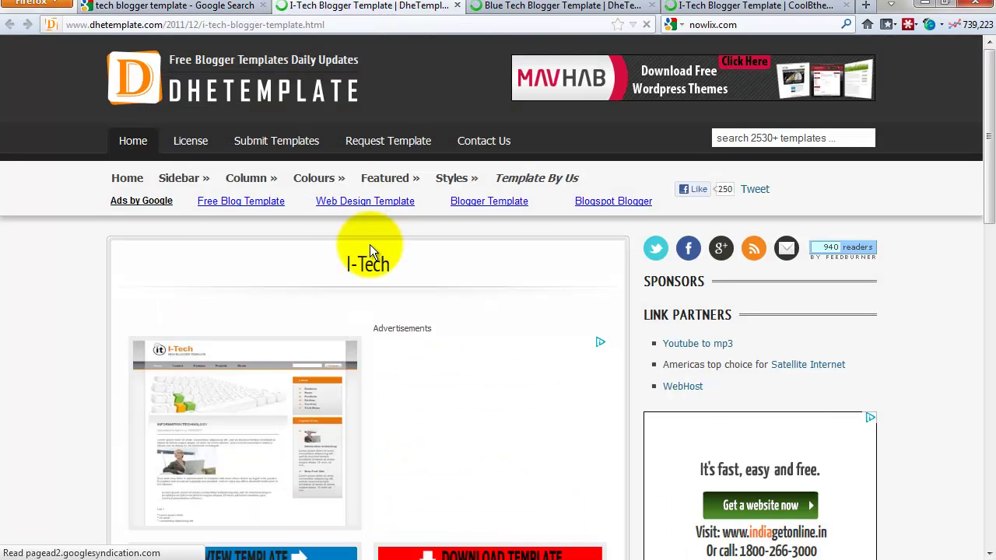
{"action": "scroll", "coordinate": [379, 284], "scroll_direction": "down", "scroll_amount": 3}
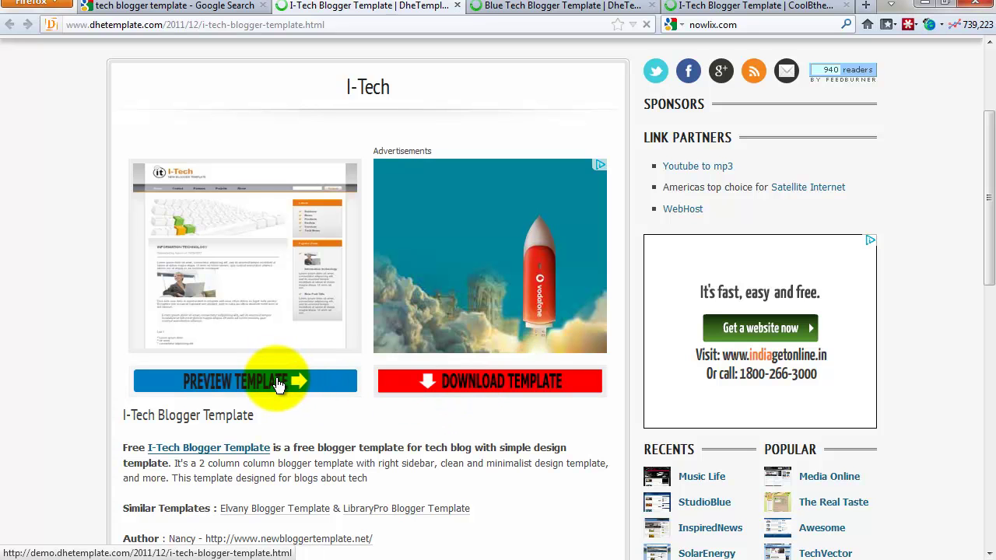
{"action": "left_click", "coordinate": [278, 384]}
{"action": "left_click", "coordinate": [269, 383]}
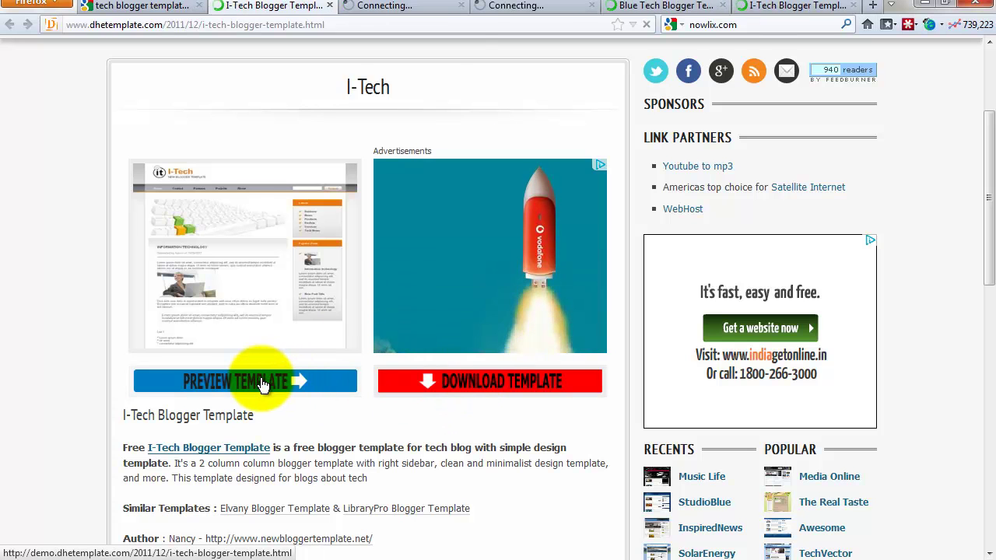
{"action": "left_click", "coordinate": [585, 8]}
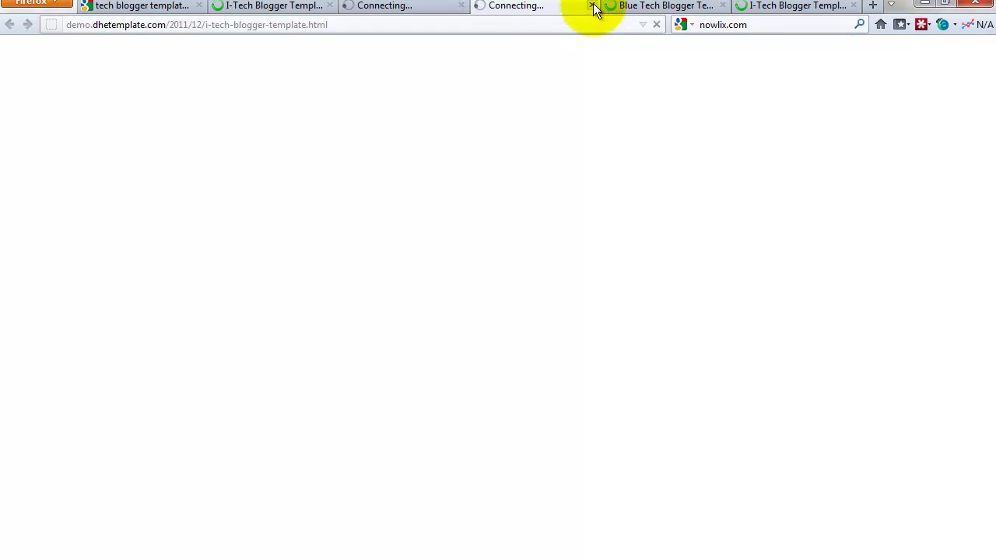
{"action": "left_click", "coordinate": [593, 8]}
{"action": "left_click", "coordinate": [404, 8]}
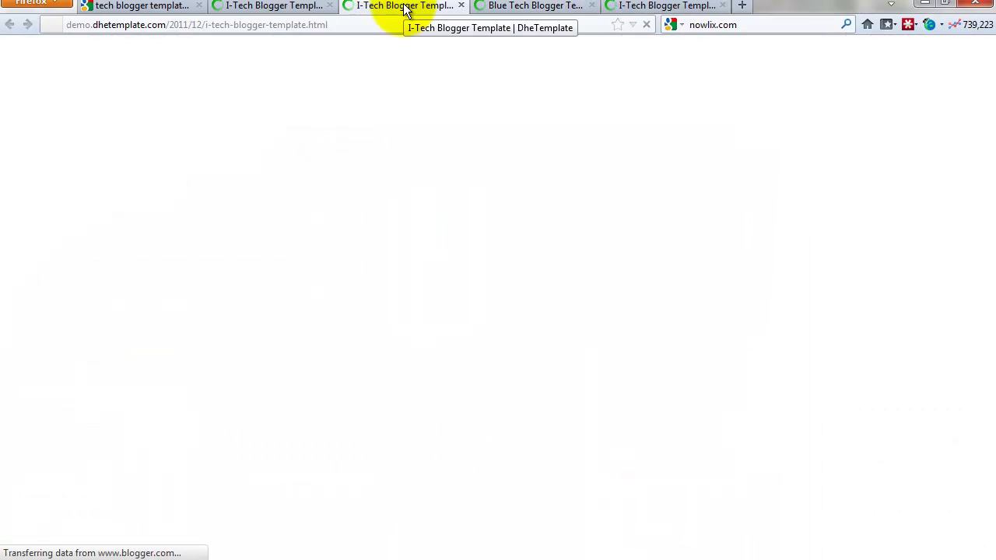
Look through the I-Tech demo blog from header to footer and close the preview.
{"action": "mouse_move", "coordinate": [368, 50]}
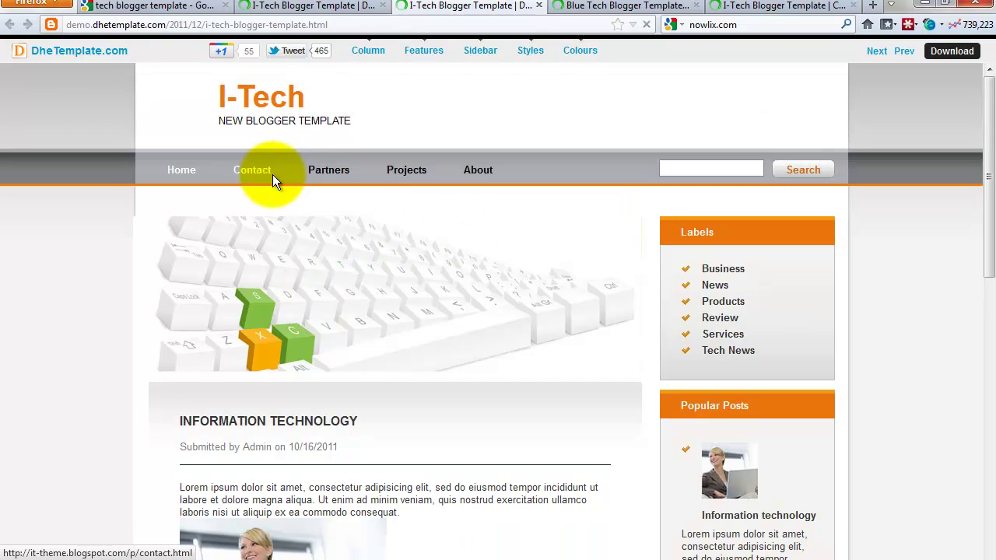
{"action": "scroll", "coordinate": [163, 299], "scroll_direction": "down", "scroll_amount": 10}
{"action": "scroll", "coordinate": [164, 296], "scroll_direction": "down", "scroll_amount": 3}
{"action": "scroll", "coordinate": [164, 296], "scroll_direction": "up", "scroll_amount": 13}
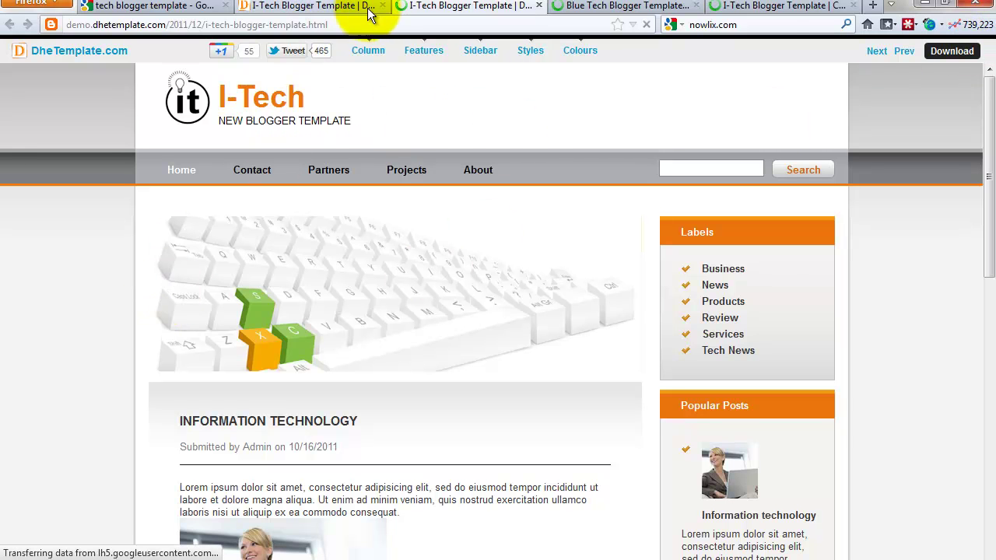
{"action": "left_click", "coordinate": [521, 7]}
{"action": "left_click", "coordinate": [538, 6]}
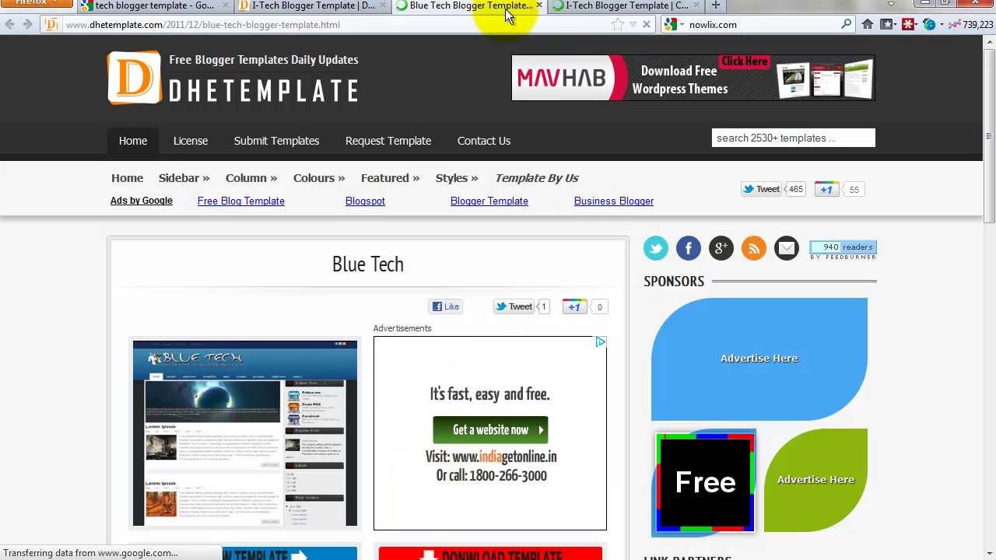
Look over the Blue Tech page and the CoolBthemes I-Tech page, closing each one.
{"action": "scroll", "coordinate": [288, 325], "scroll_direction": "down", "scroll_amount": 10}
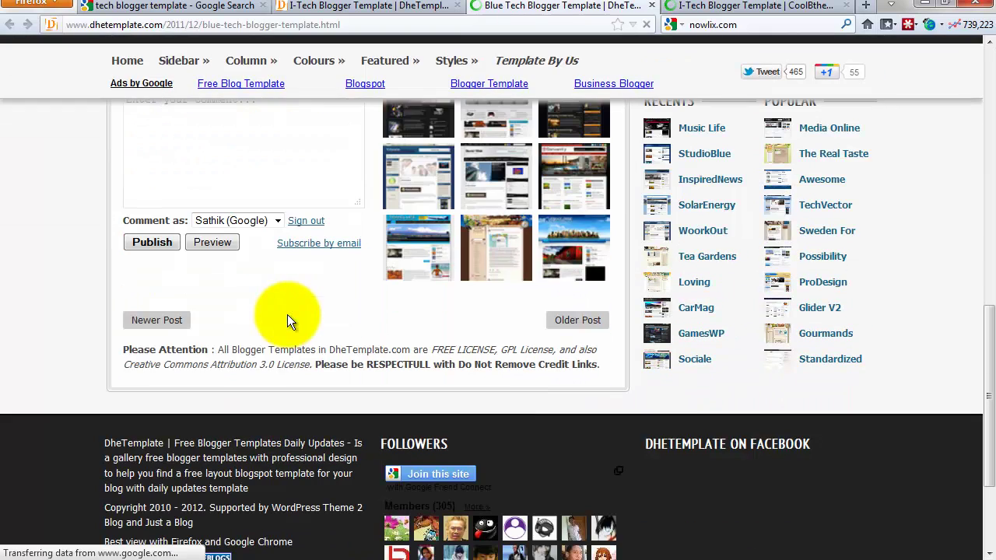
{"action": "left_click", "coordinate": [652, 6]}
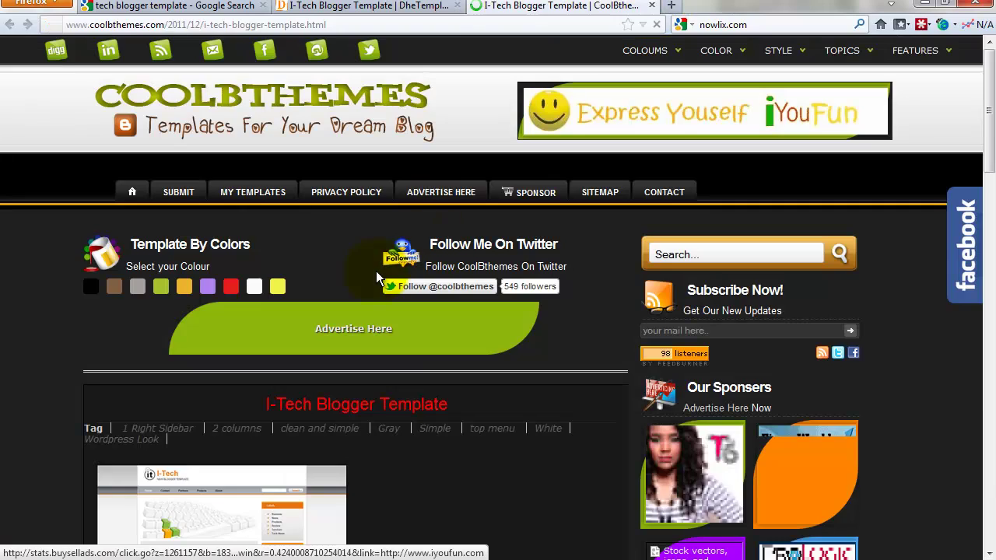
{"action": "scroll", "coordinate": [376, 277], "scroll_direction": "down", "scroll_amount": 5}
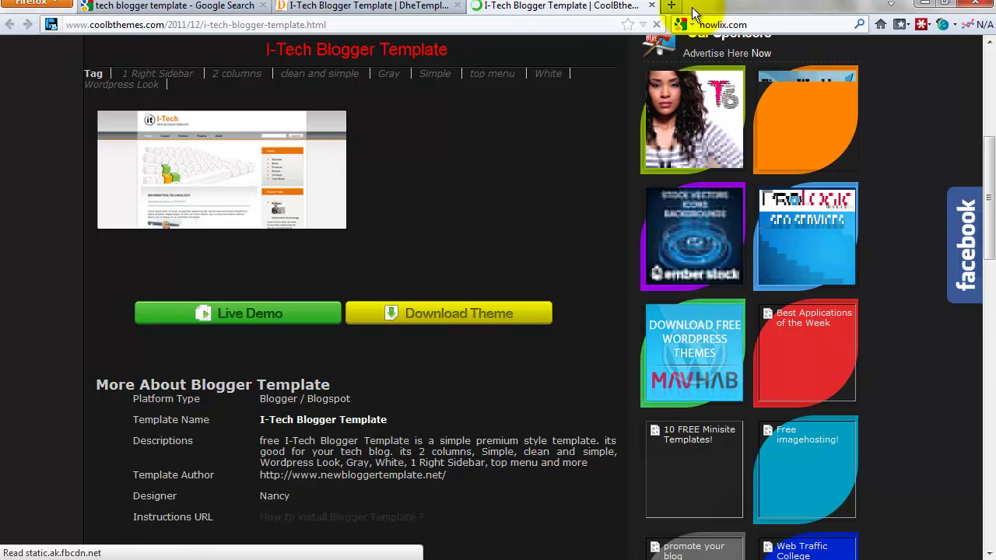
{"action": "left_click", "coordinate": [652, 6]}
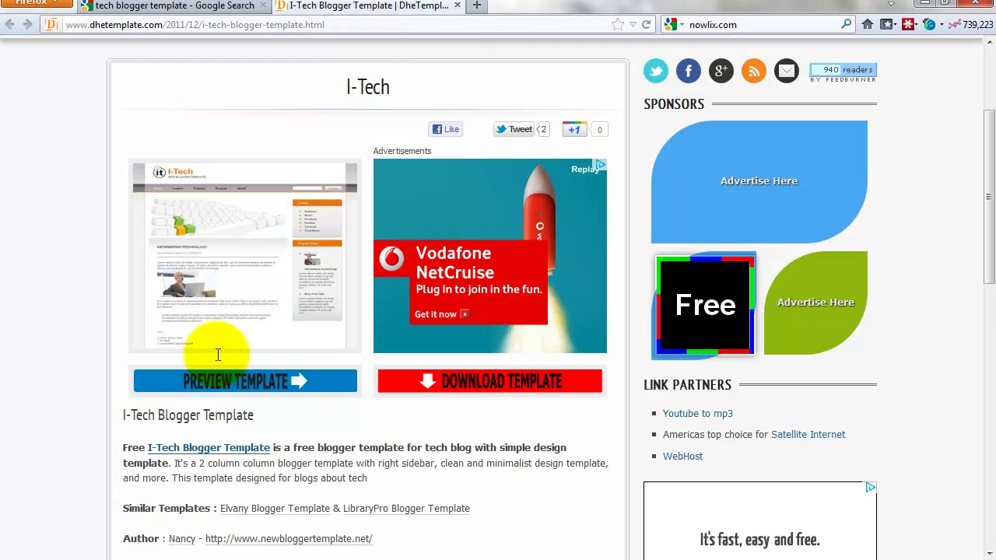
Download I-tech (DheTemplate.com).rar from the DheTemplate I-Tech page and open the folder it is saved in.
{"action": "left_click", "coordinate": [450, 381]}
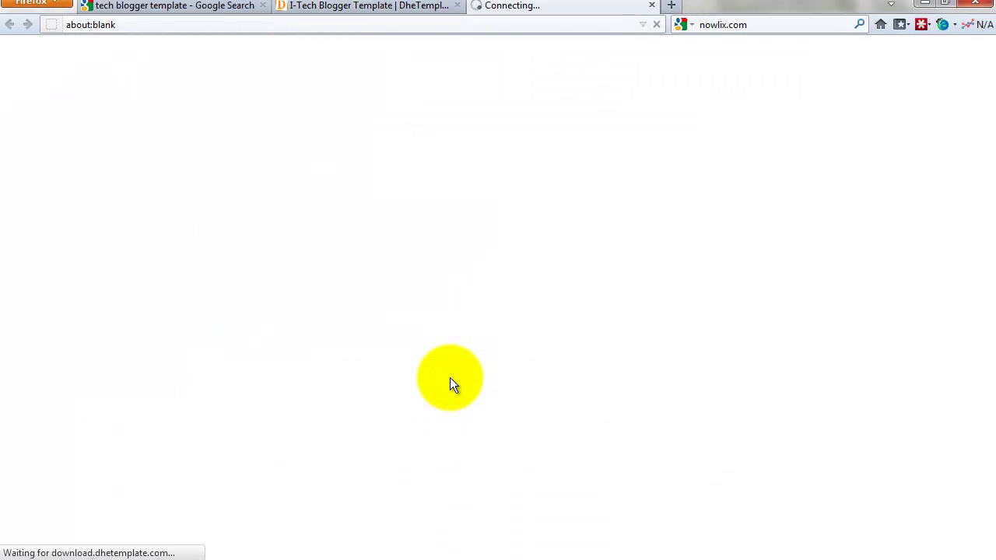
{"action": "left_click", "coordinate": [412, 7]}
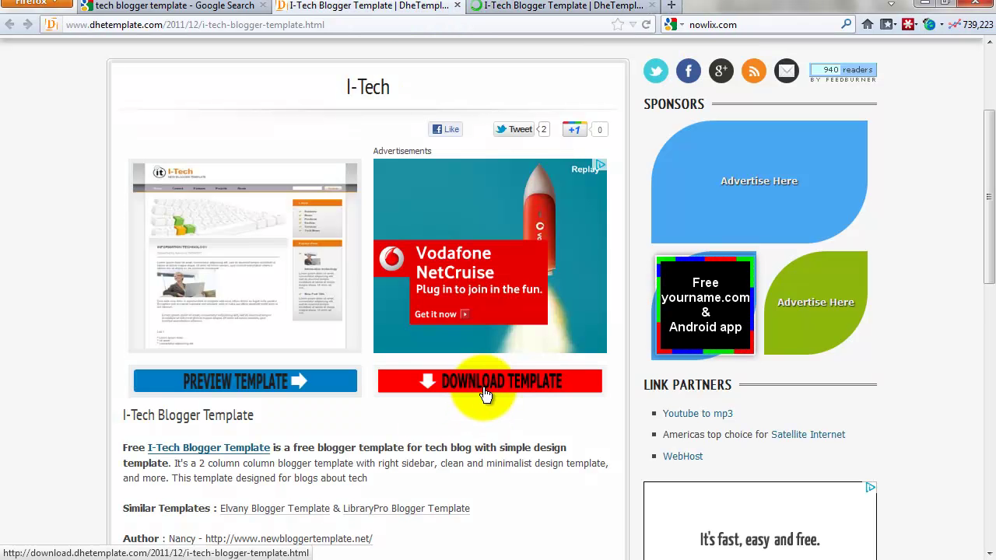
{"action": "left_click", "coordinate": [504, 11]}
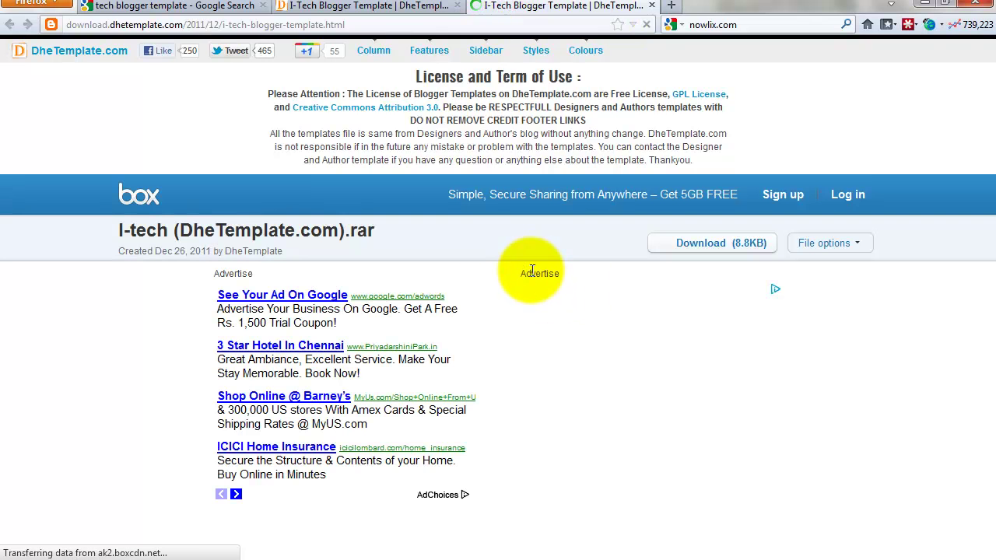
{"action": "left_click", "coordinate": [700, 243]}
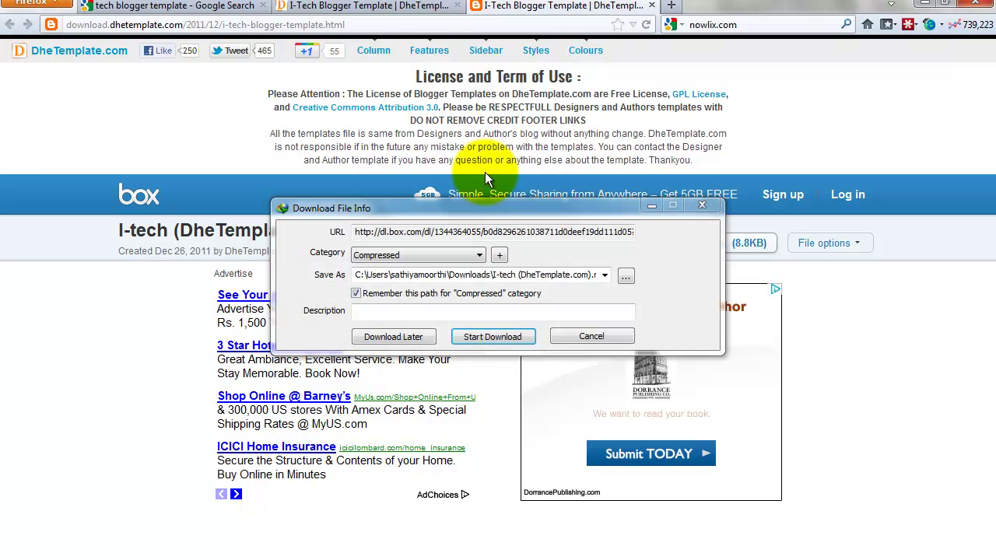
{"action": "left_click", "coordinate": [486, 337]}
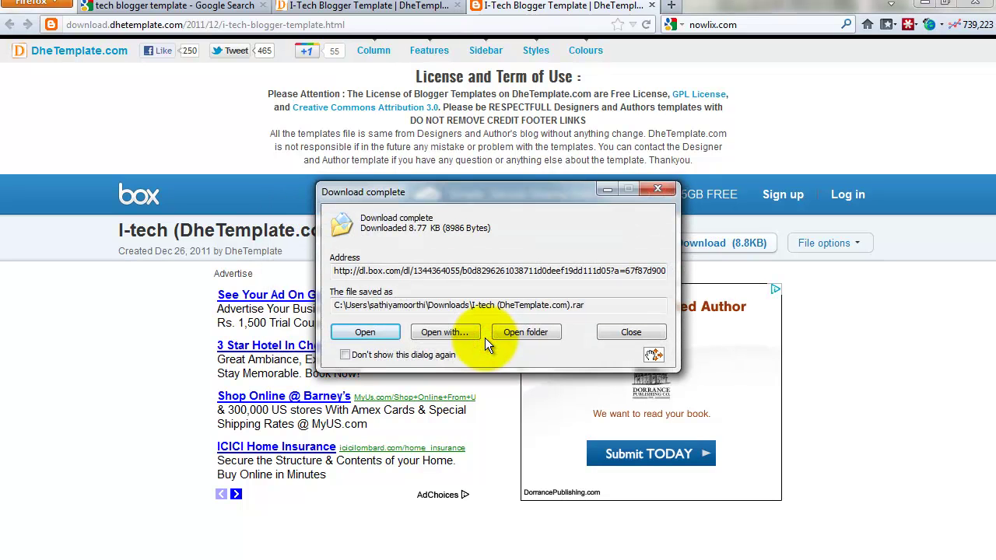
{"action": "left_click", "coordinate": [522, 332]}
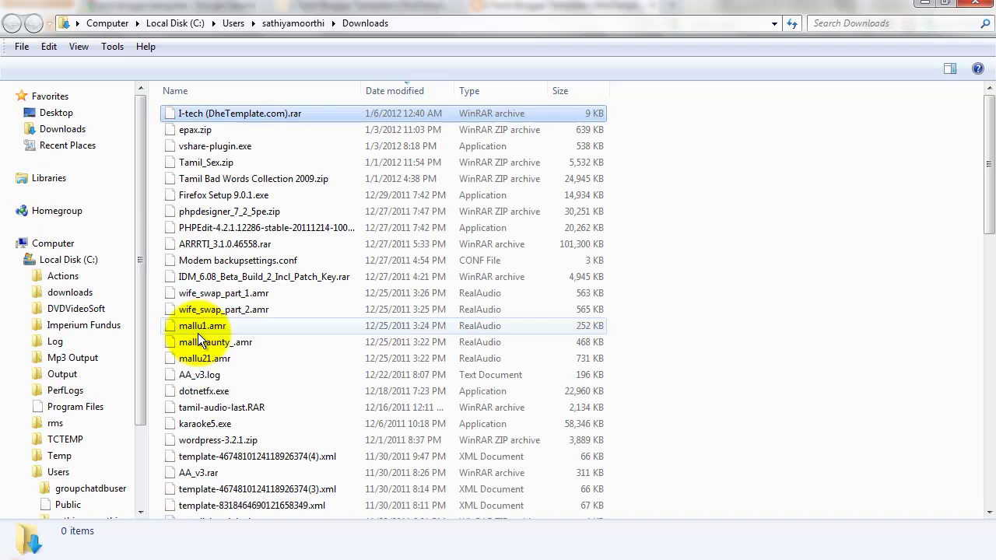
Examine the extraction commands available for the I-tech (DheTemplate.com).rar archive and leave the file selected.
{"action": "left_click", "coordinate": [239, 113]}
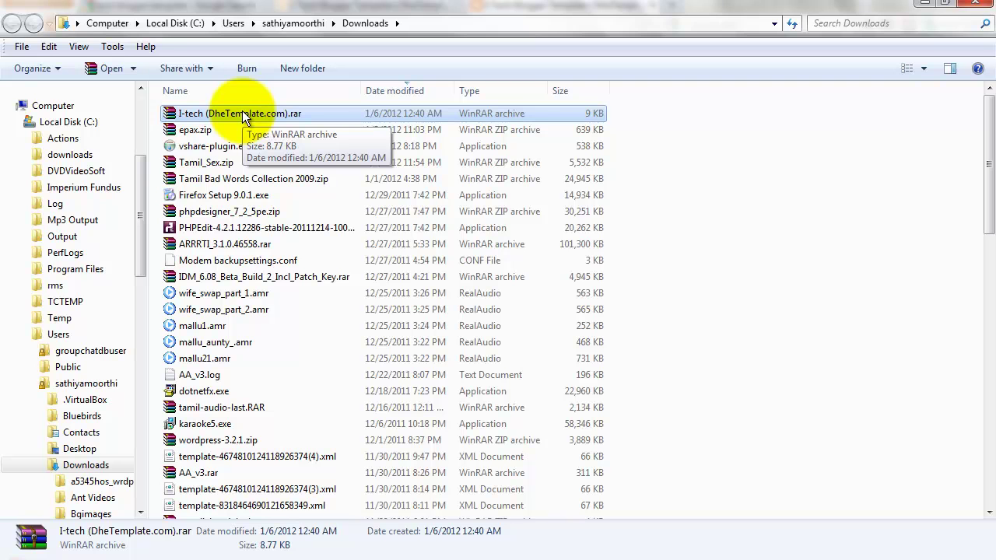
{"action": "right_click", "coordinate": [244, 115]}
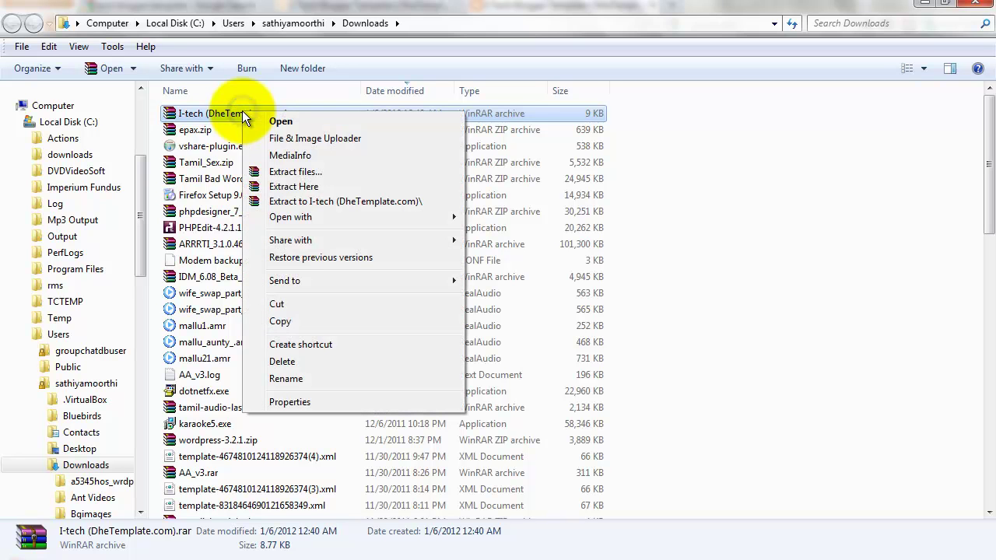
{"action": "left_click", "coordinate": [629, 110]}
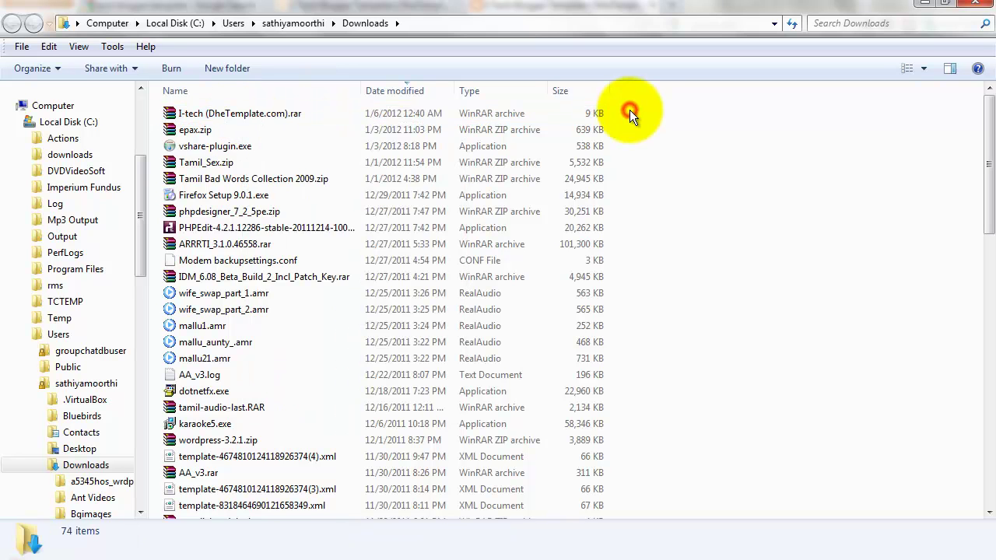
{"action": "left_click", "coordinate": [576, 113]}
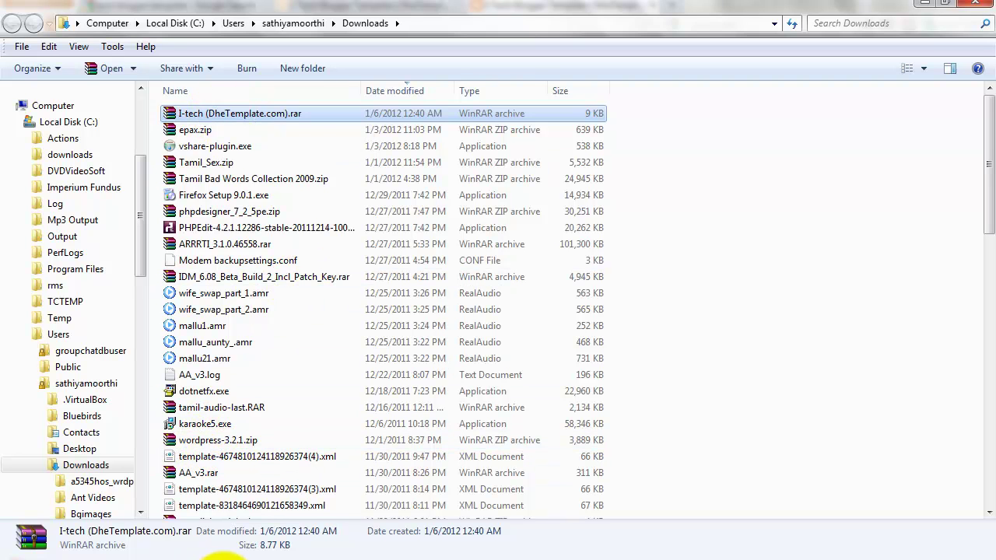
Switch back to Firefox and search the web for "winzip".
{"action": "left_click", "coordinate": [268, 554]}
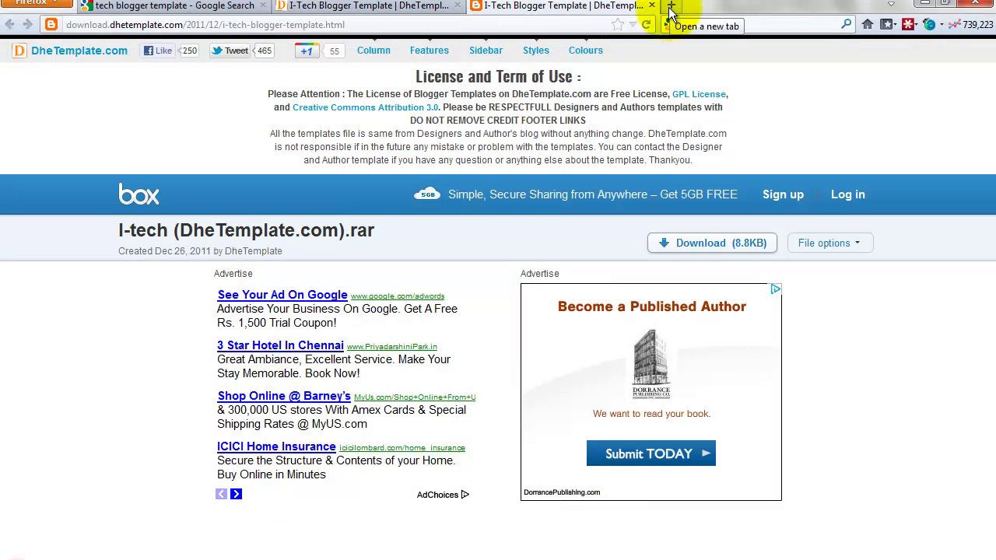
{"action": "left_click_drag", "start_coordinate": [717, 25], "coordinate": [762, 26]}
{"action": "triple_click", "coordinate": [762, 25]}
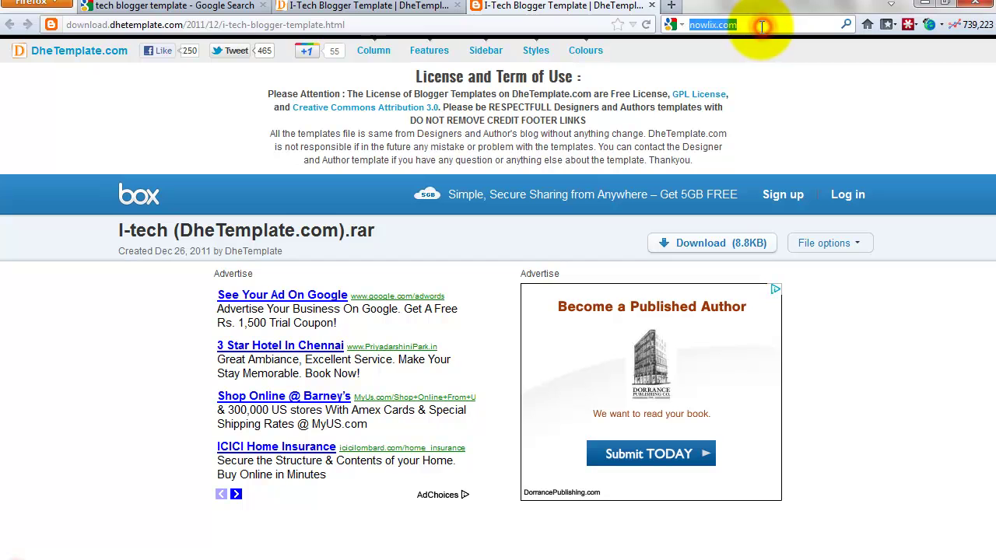
{"action": "type", "text": "wi"}
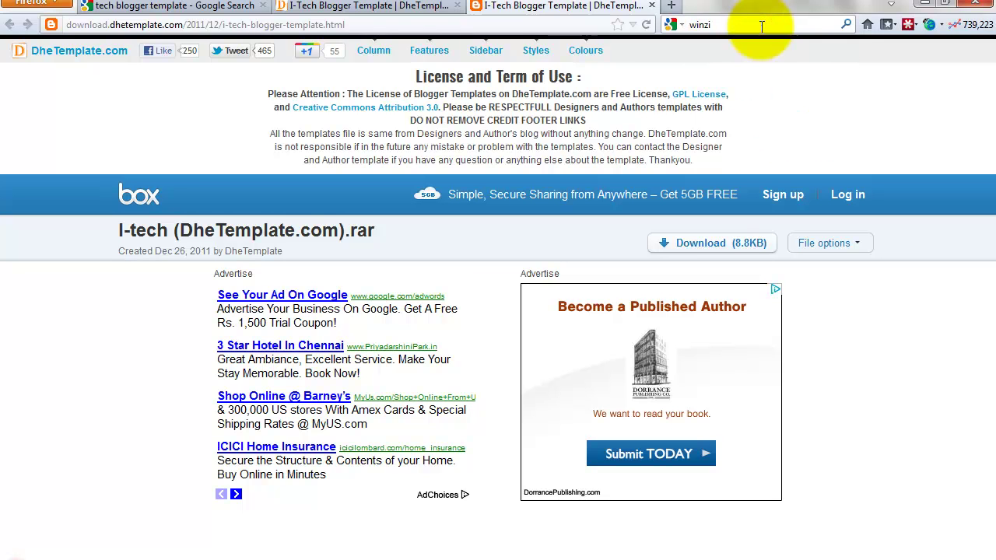
{"action": "key", "text": "Return"}
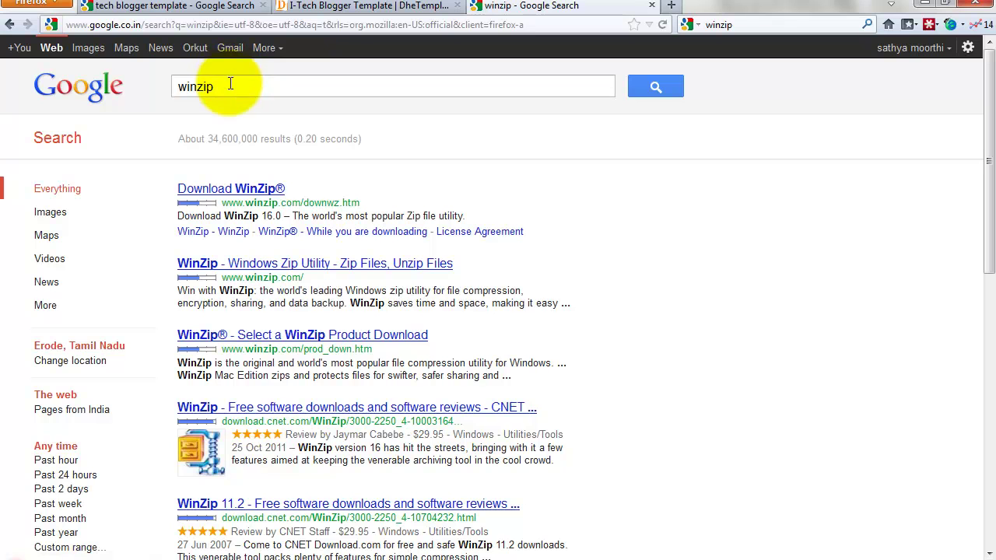
Look over the Download WinZip page from the search results, close it, and return to the I-Tech template page.
{"action": "left_click_drag", "start_coordinate": [230, 84], "coordinate": [169, 84]}
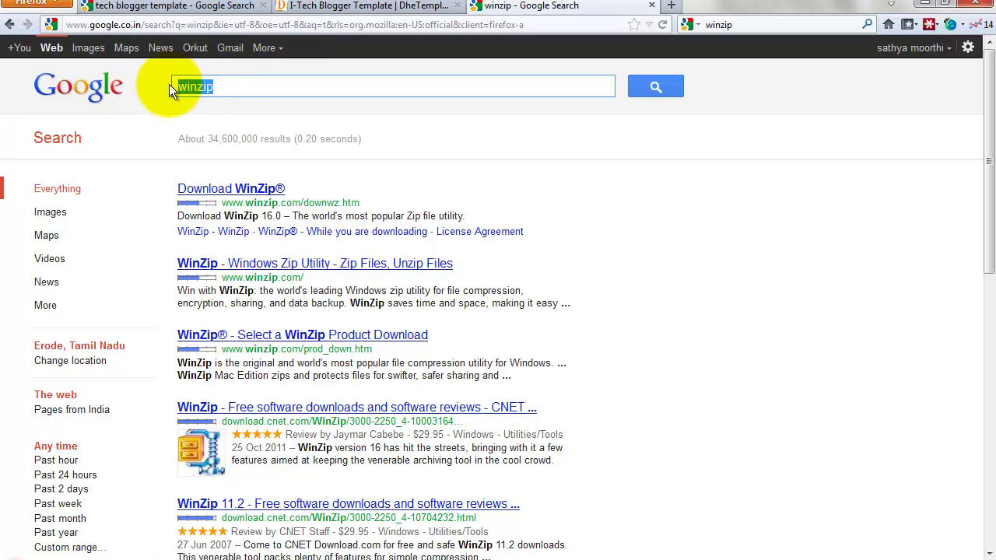
{"action": "left_click", "coordinate": [214, 191]}
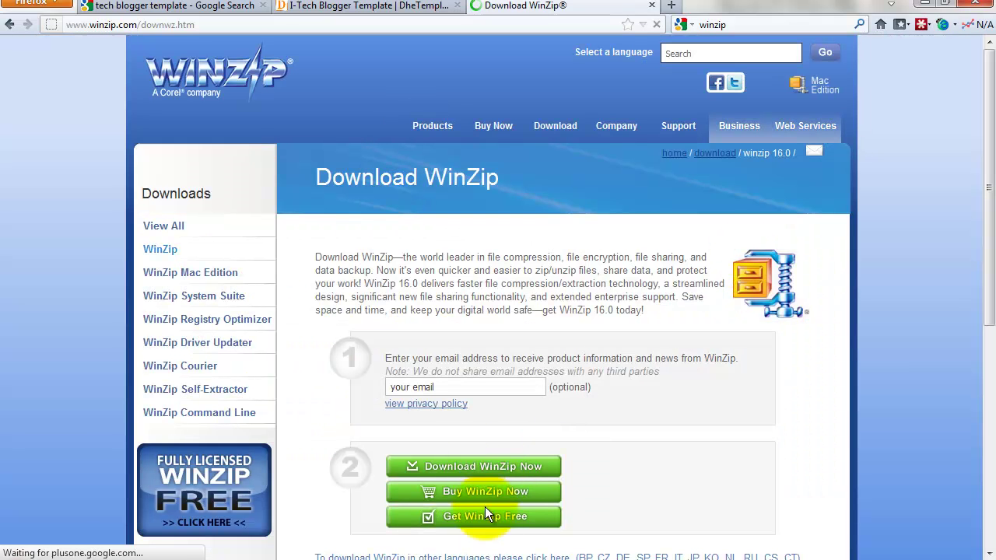
{"action": "left_click", "coordinate": [364, 5]}
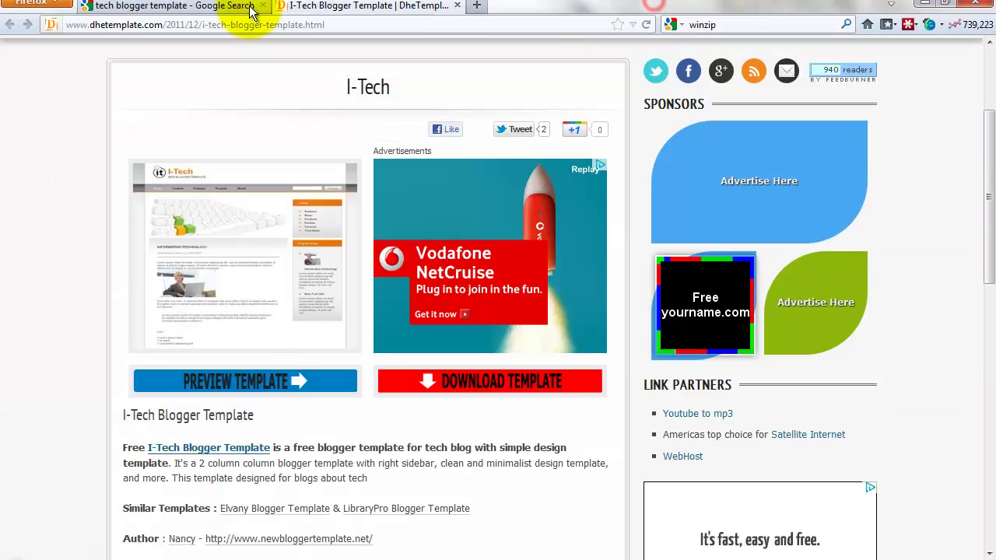
{"action": "left_click", "coordinate": [168, 6]}
{"action": "left_click", "coordinate": [304, 6]}
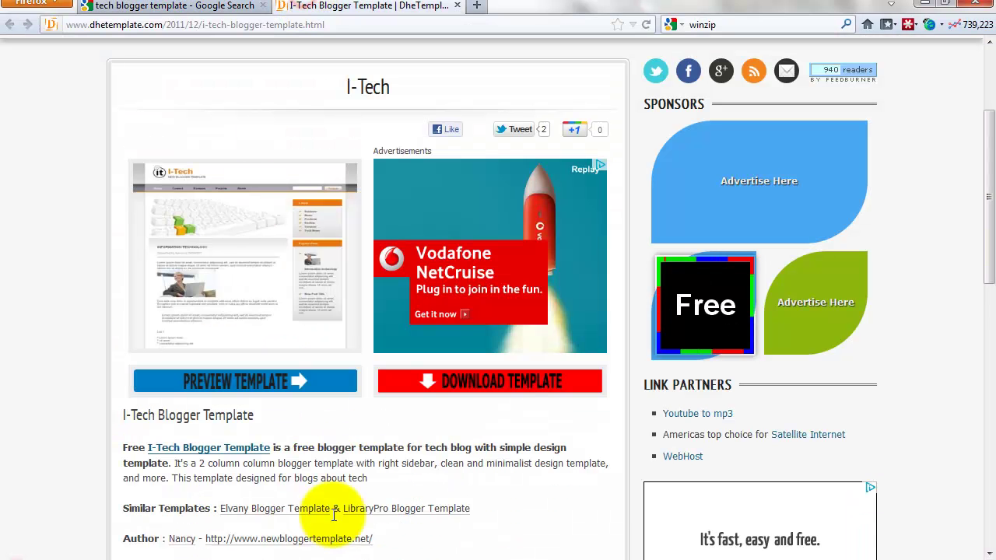
Switch to the Downloads folder and extract I-tech (DheTemplate.com).rar into its own I-tech (DheTemplate.com) folder.
{"action": "left_click", "coordinate": [285, 481]}
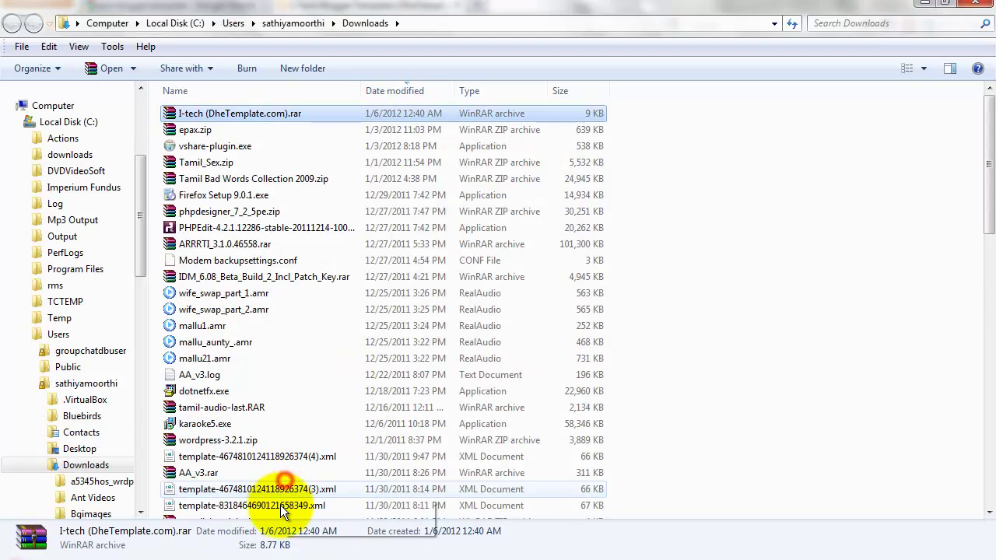
{"action": "right_click", "coordinate": [192, 111]}
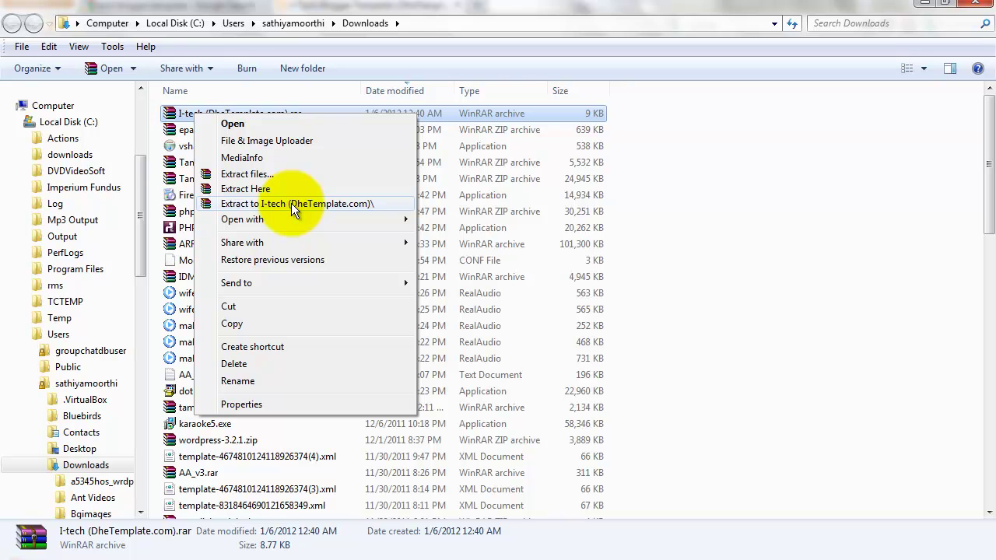
{"action": "left_click", "coordinate": [239, 206]}
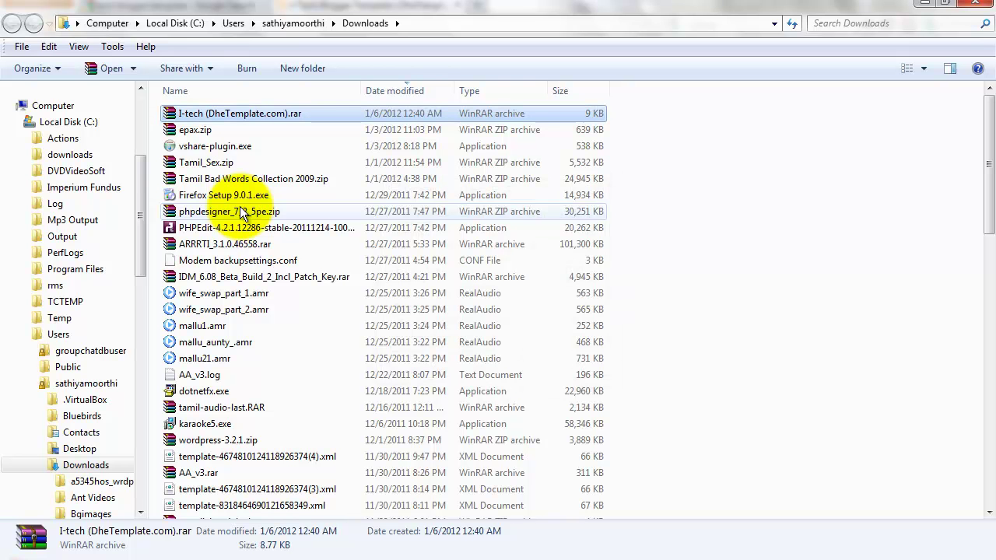
Open the extracted I-tech (DheTemplate.com) folder and check the I-tech.xml file inside it.
{"action": "scroll", "coordinate": [398, 175], "scroll_direction": "down", "scroll_amount": 6}
{"action": "scroll", "coordinate": [398, 175], "scroll_direction": "down", "scroll_amount": 11}
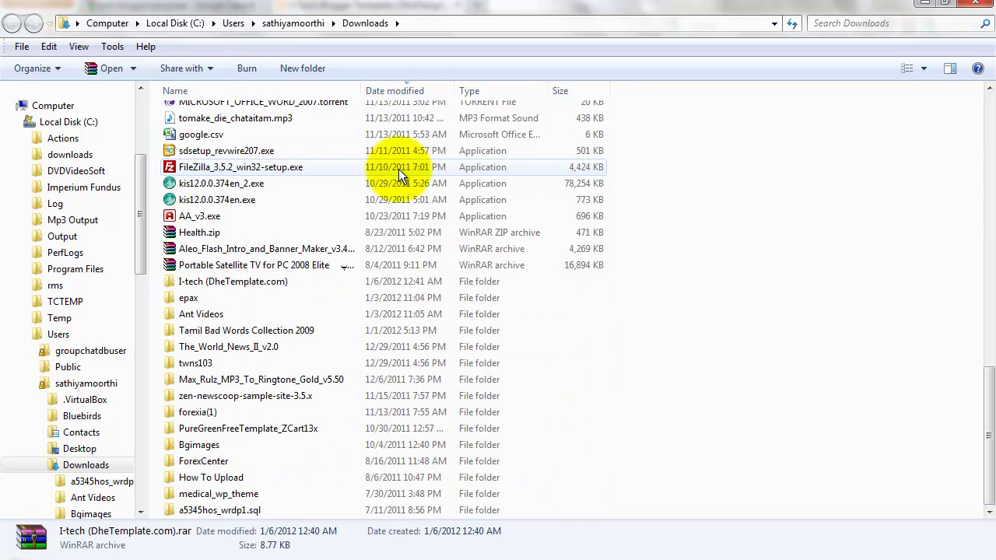
{"action": "left_click", "coordinate": [212, 284]}
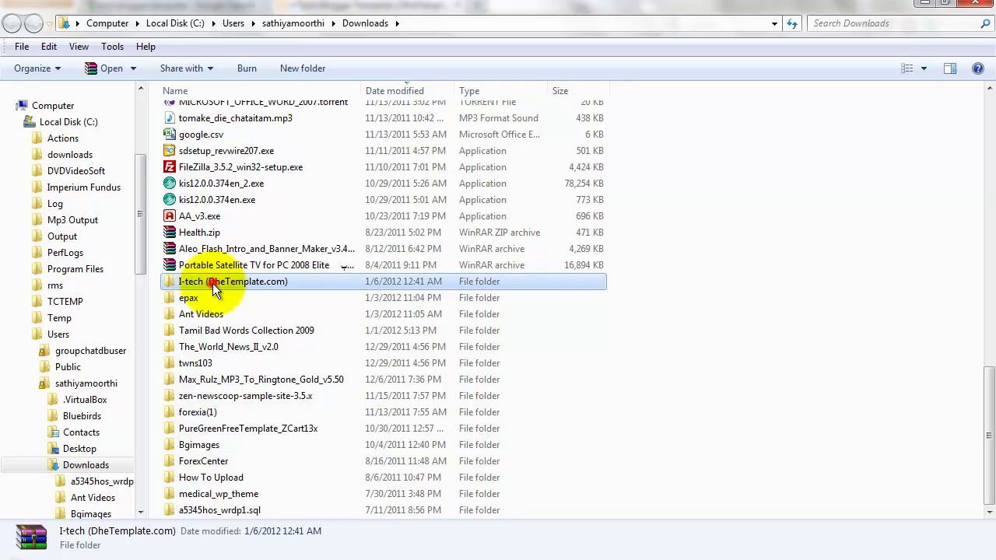
{"action": "mouse_move", "coordinate": [201, 286]}
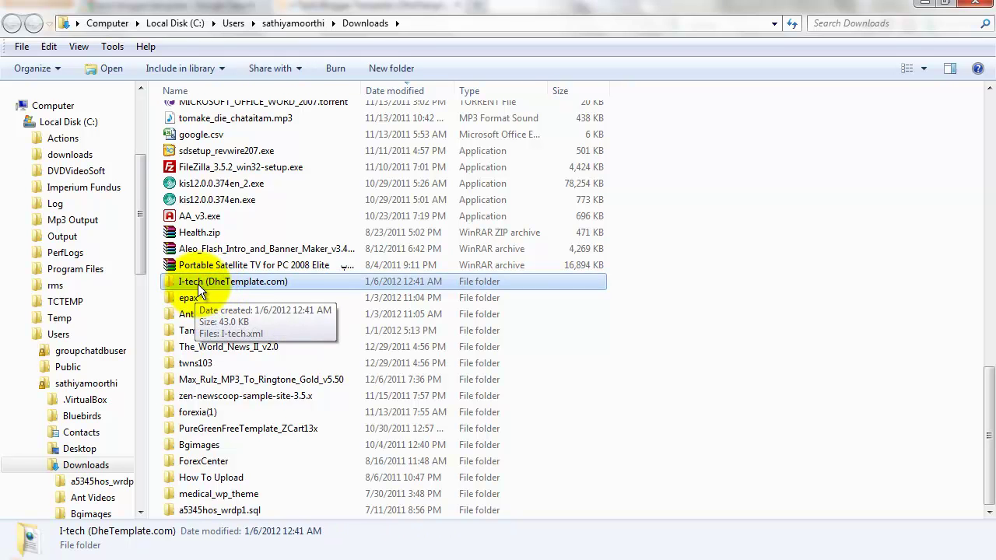
{"action": "double_click", "coordinate": [197, 284]}
{"action": "left_click_drag", "start_coordinate": [285, 211], "coordinate": [169, 106]}
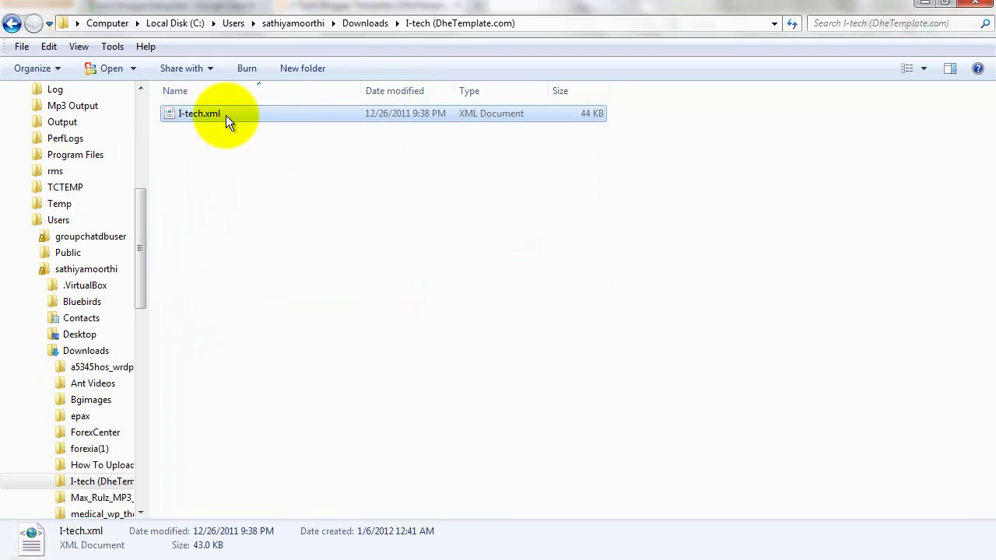
{"action": "left_click", "coordinate": [206, 132]}
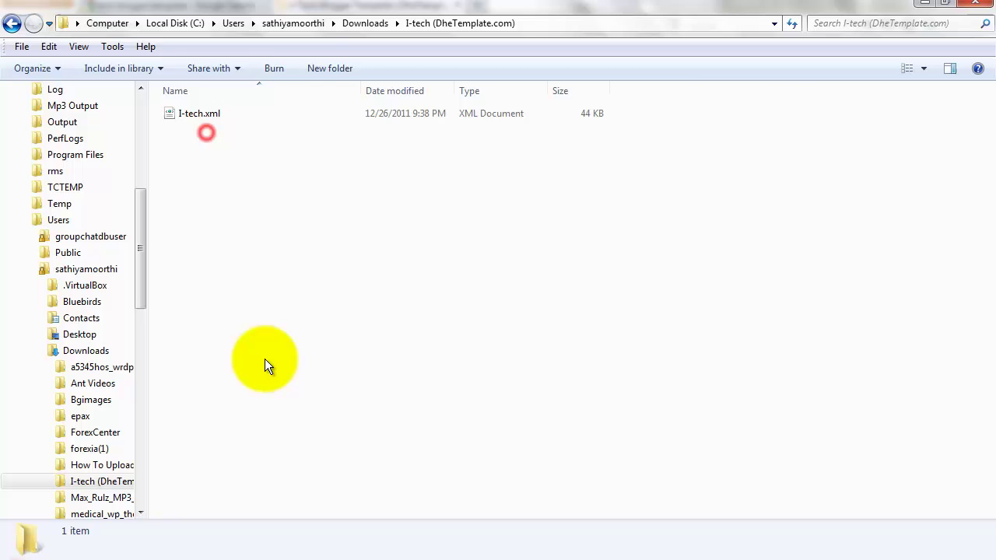
Switch back to Firefox and close the I-Tech template page.
{"action": "left_click", "coordinate": [260, 554]}
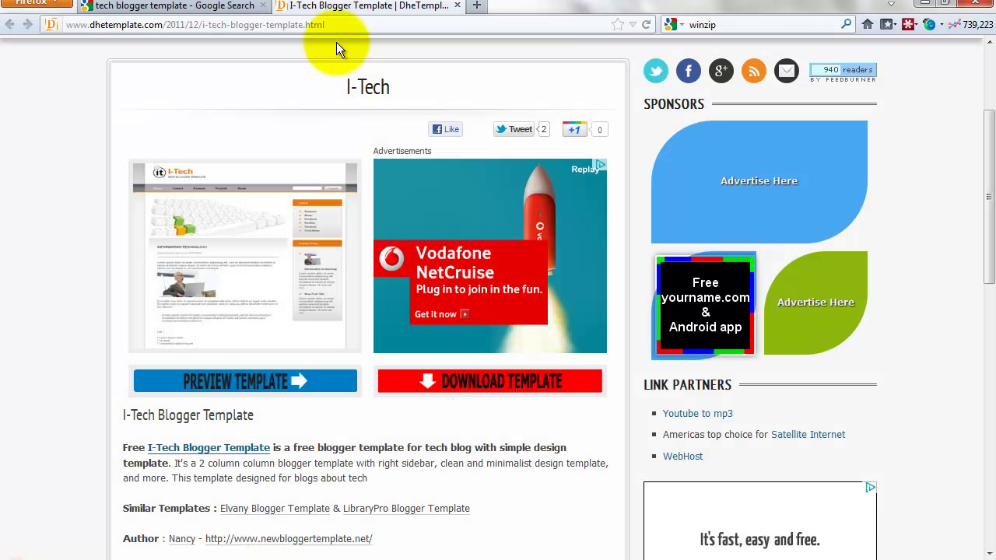
{"action": "left_click", "coordinate": [455, 7]}
{"action": "left_click", "coordinate": [263, 47]}
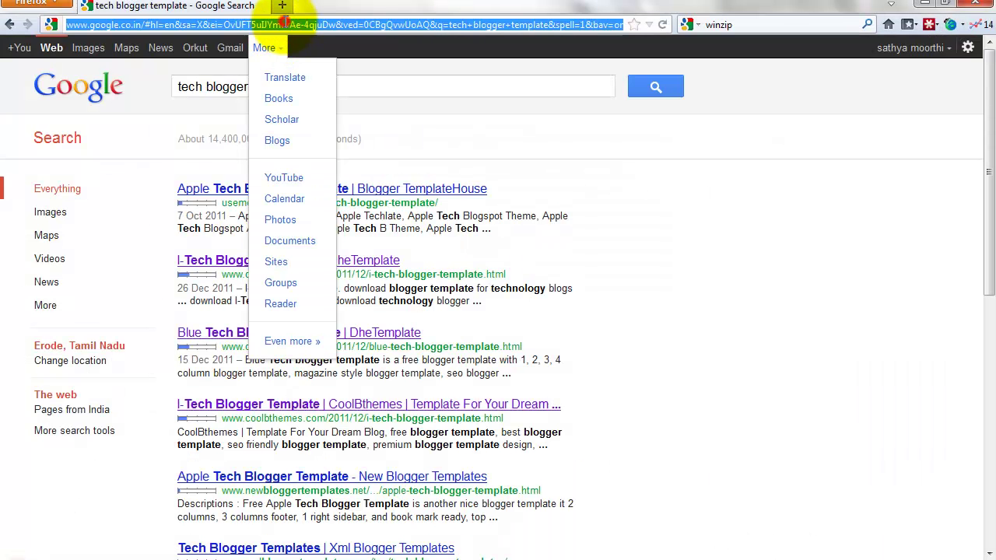
{"action": "left_click", "coordinate": [368, 87]}
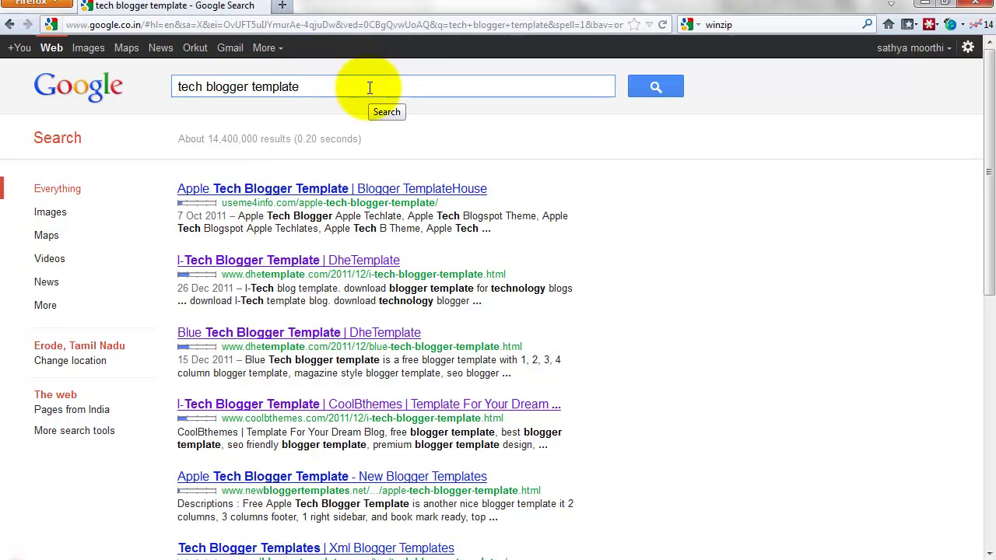
{"action": "triple_click", "coordinate": [370, 87]}
Go to blogger.com in the tab showing the template search results.
{"action": "left_click", "coordinate": [330, 24]}
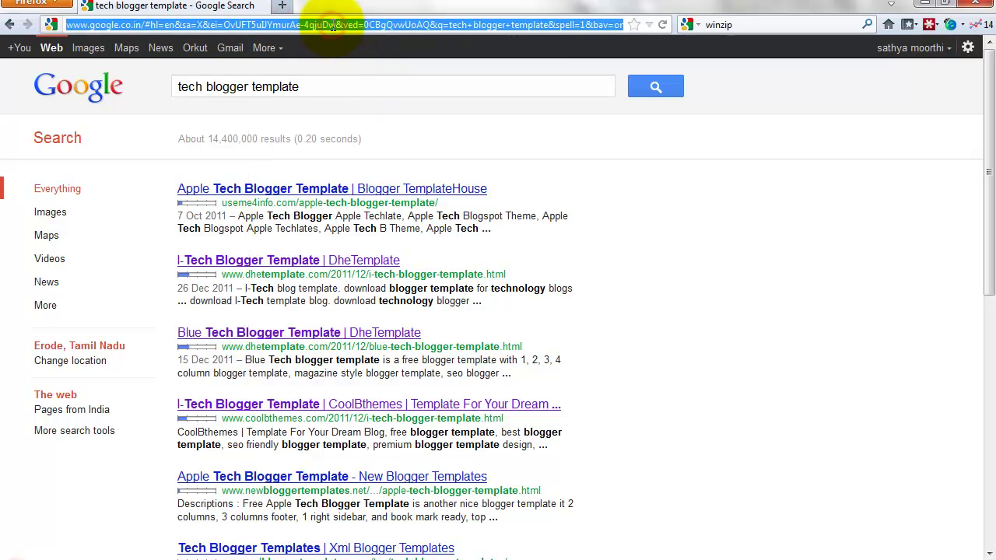
{"action": "type", "text": "blogg"}
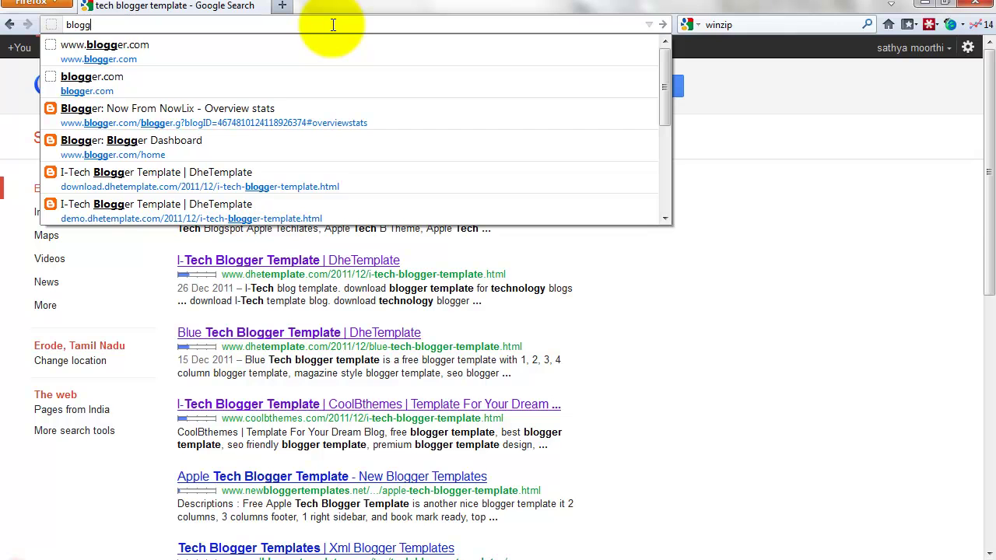
{"action": "type", "text": "er.c"}
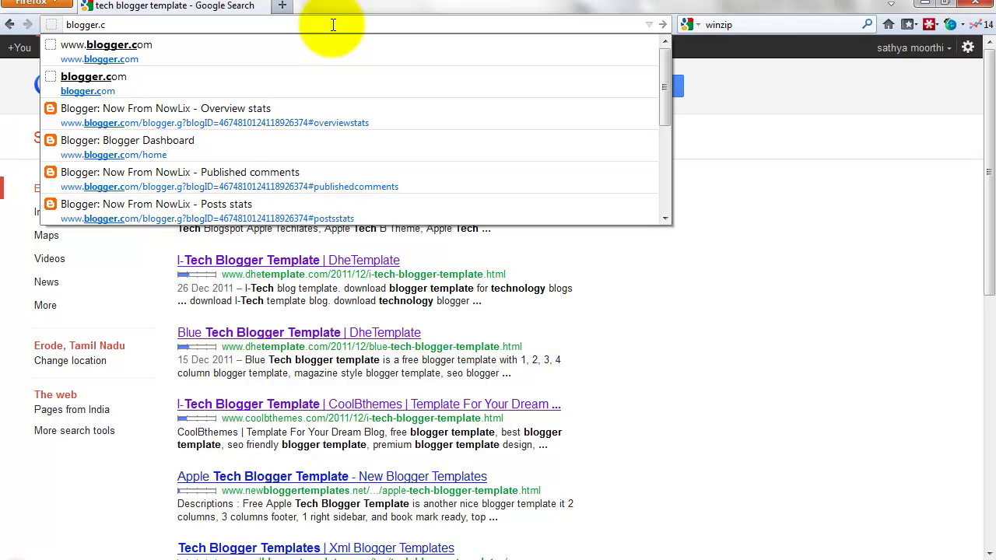
{"action": "type", "text": "om"}
{"action": "key", "text": "Return"}
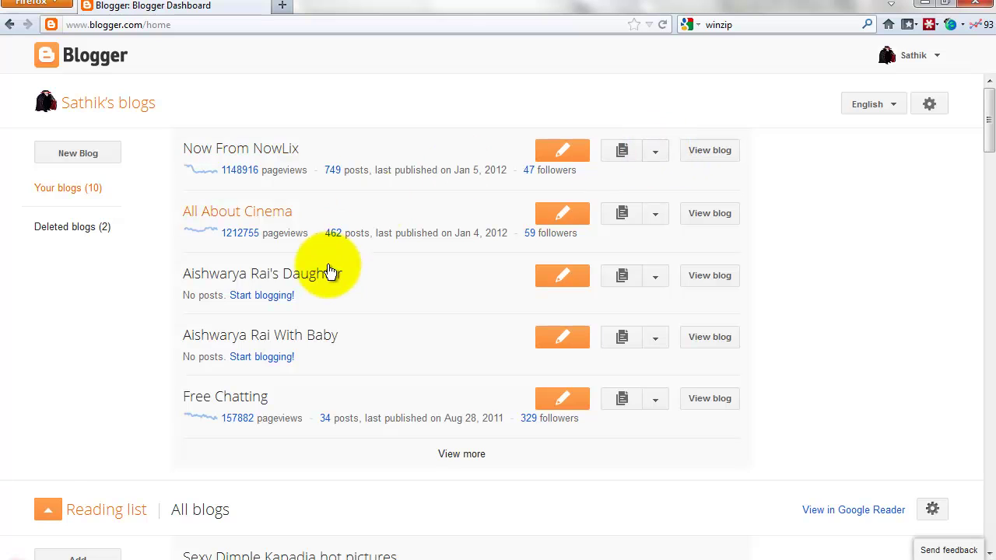
Expand the dashboard's blog list, look through all the blogs and the deleted ones, and return to the active blogs.
{"action": "scroll", "coordinate": [327, 273], "scroll_direction": "down", "scroll_amount": 1}
{"action": "scroll", "coordinate": [326, 269], "scroll_direction": "down", "scroll_amount": 1}
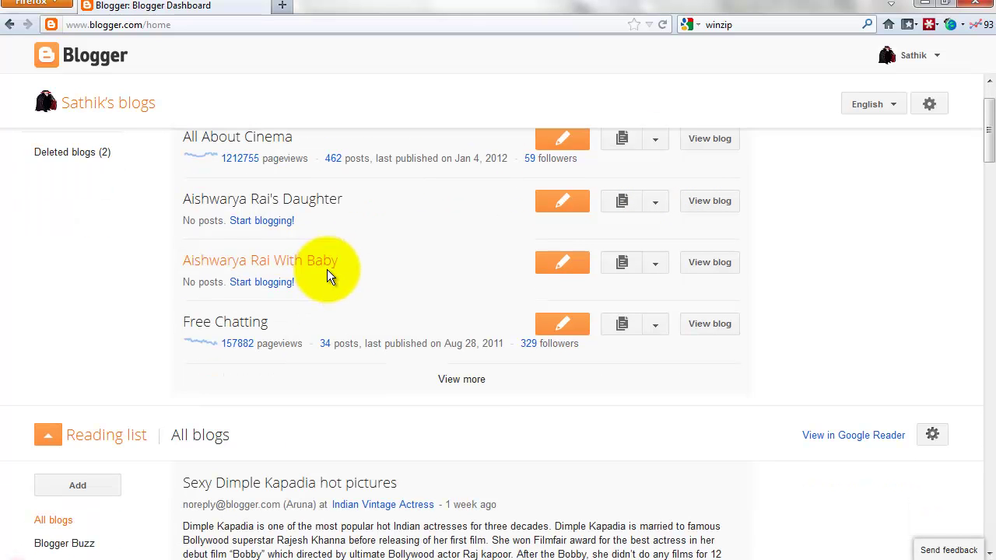
{"action": "left_click", "coordinate": [467, 381]}
{"action": "scroll", "coordinate": [476, 427], "scroll_direction": "down", "scroll_amount": 2}
{"action": "scroll", "coordinate": [476, 427], "scroll_direction": "down", "scroll_amount": 3}
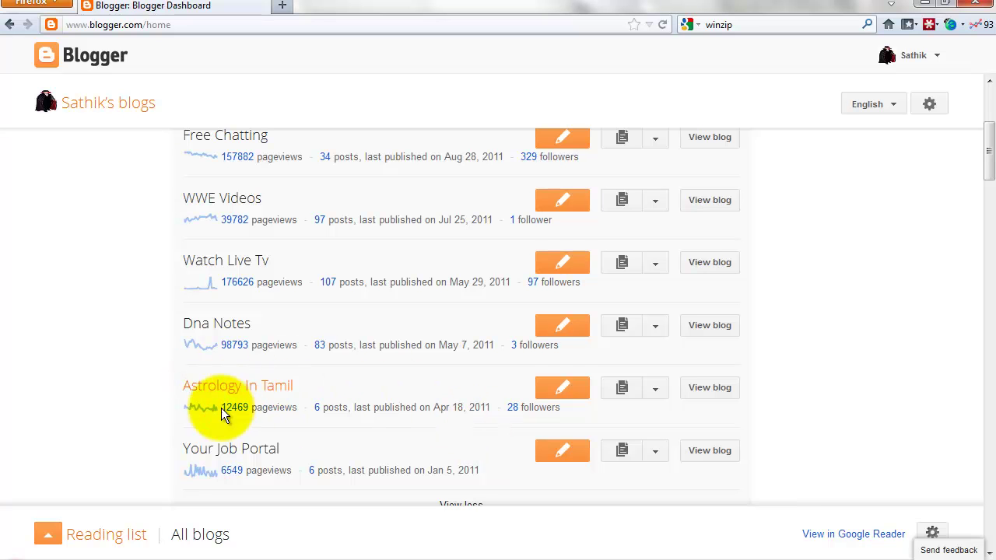
{"action": "scroll", "coordinate": [289, 413], "scroll_direction": "down", "scroll_amount": 2}
{"action": "scroll", "coordinate": [284, 377], "scroll_direction": "up", "scroll_amount": 1}
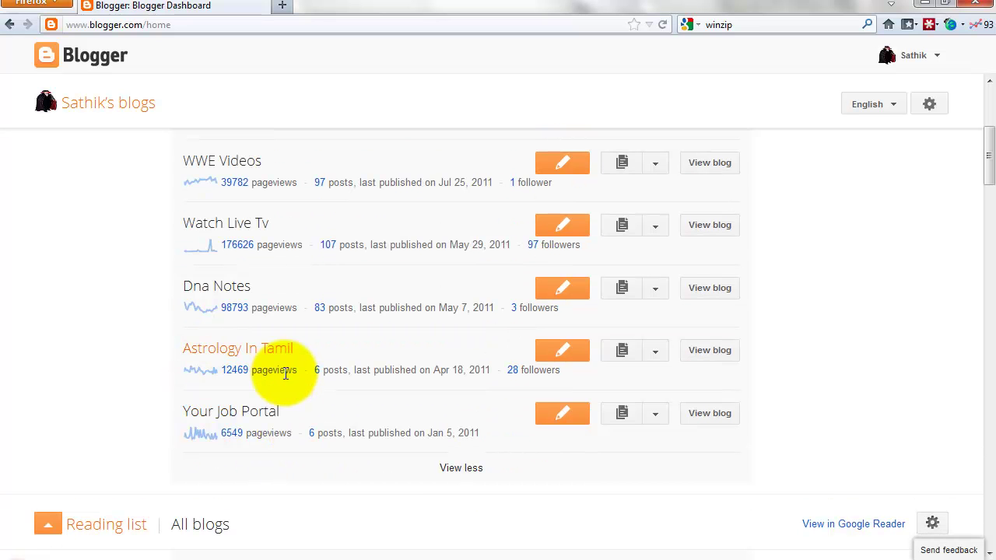
{"action": "scroll", "coordinate": [284, 373], "scroll_direction": "up", "scroll_amount": 1}
{"action": "scroll", "coordinate": [285, 373], "scroll_direction": "up", "scroll_amount": 7}
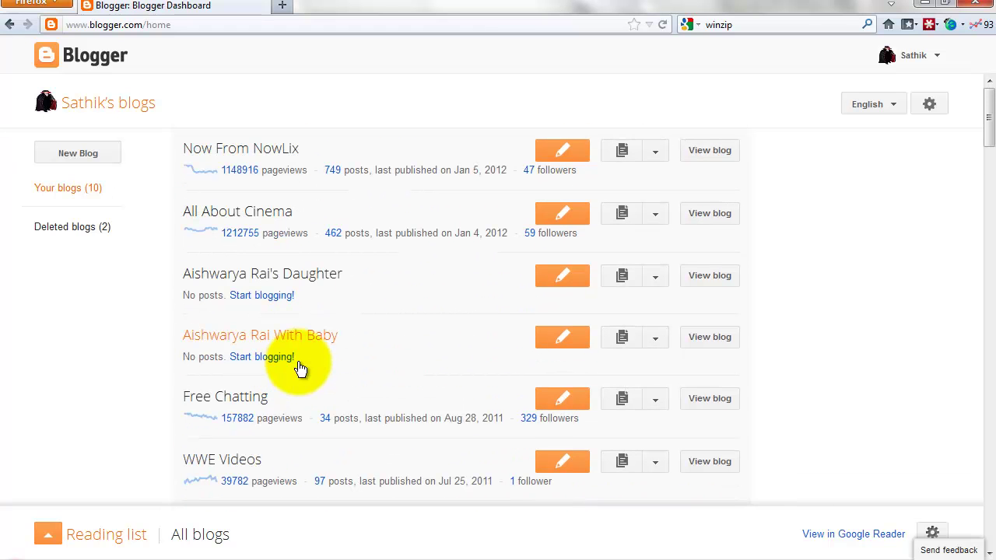
{"action": "left_click", "coordinate": [78, 227]}
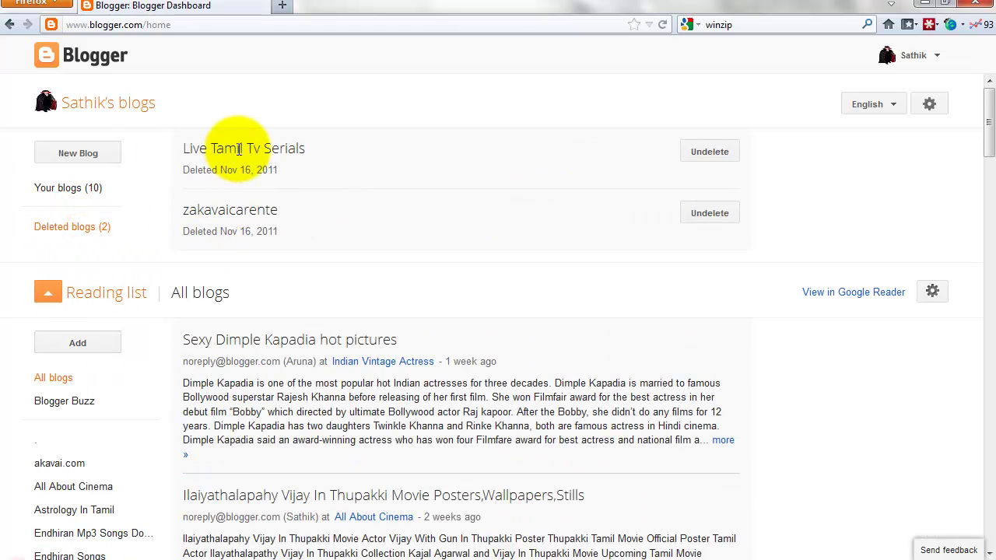
{"action": "left_click", "coordinate": [70, 188]}
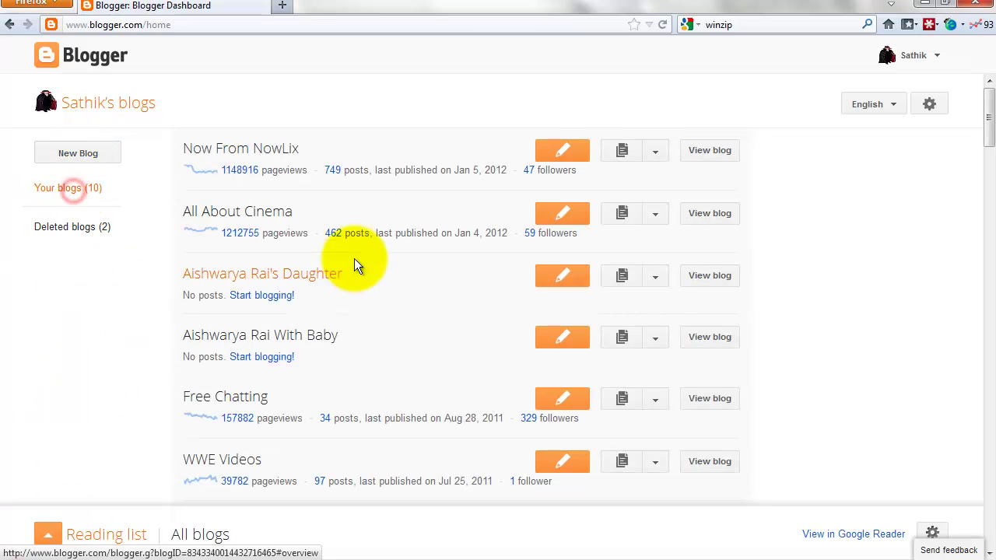
View the live Aishwarya Rai's Daughter blog to examine its current design, and return to the Blogger dashboard.
{"action": "left_click", "coordinate": [724, 275]}
{"action": "left_click", "coordinate": [289, 7]}
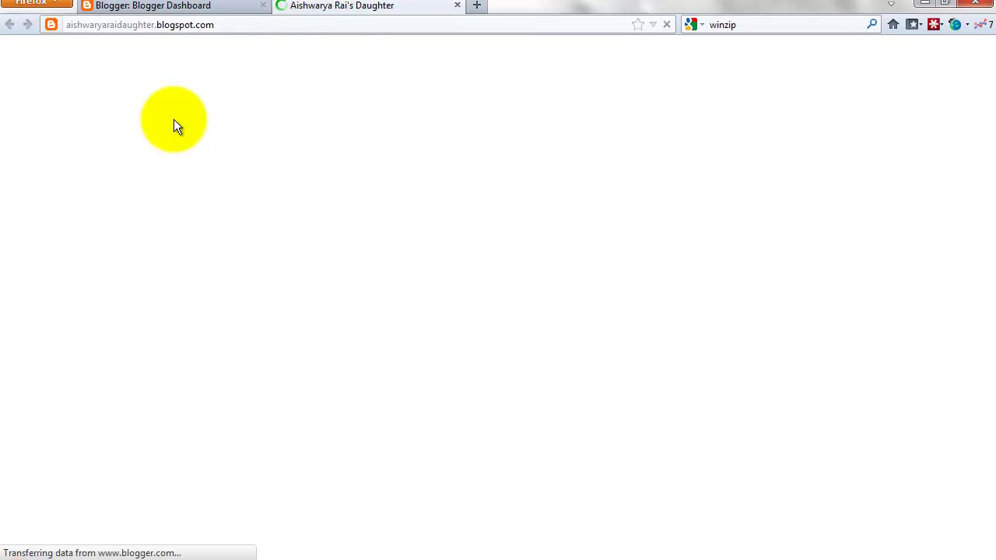
{"action": "scroll", "coordinate": [442, 137], "scroll_direction": "down", "scroll_amount": 3}
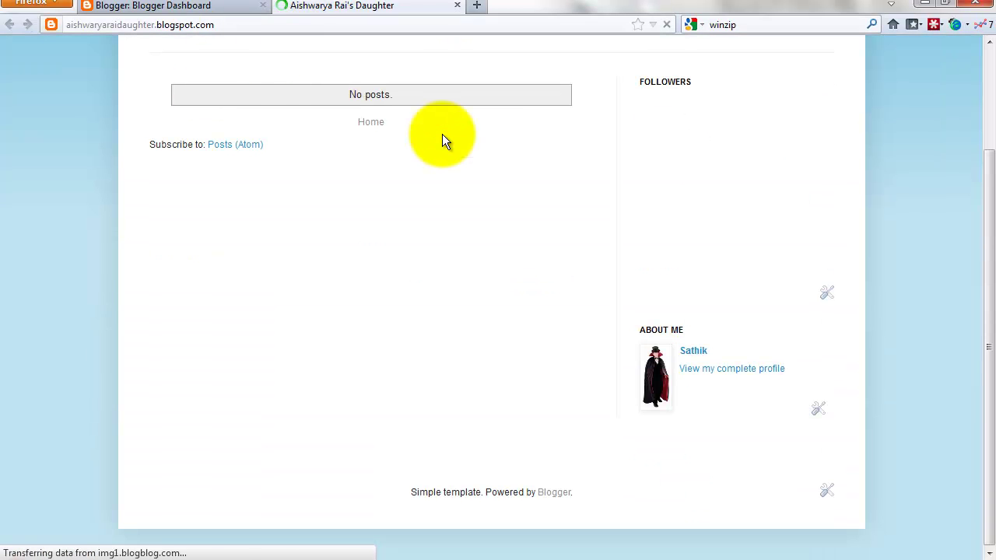
{"action": "scroll", "coordinate": [442, 140], "scroll_direction": "up", "scroll_amount": 3}
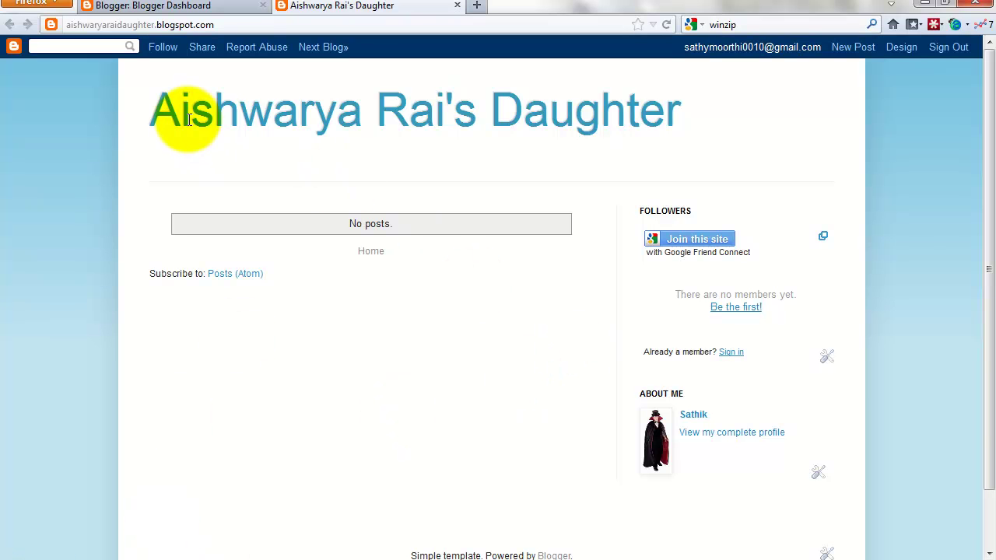
{"action": "left_click", "coordinate": [198, 6]}
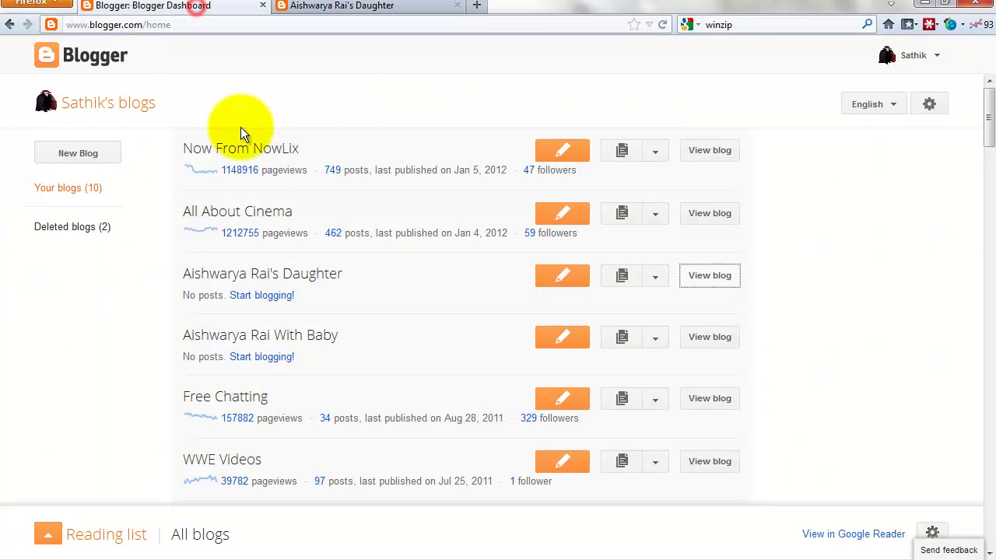
Open the Layout page of the Aishwarya Rai's Daughter blog.
{"action": "left_click", "coordinate": [655, 277]}
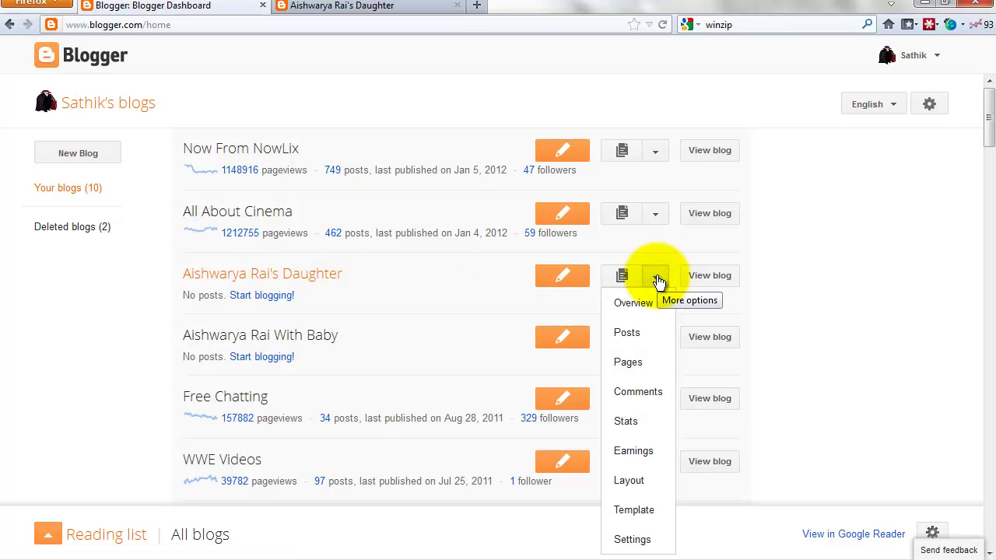
{"action": "left_click", "coordinate": [657, 278]}
{"action": "left_click", "coordinate": [657, 279]}
{"action": "left_click", "coordinate": [628, 481]}
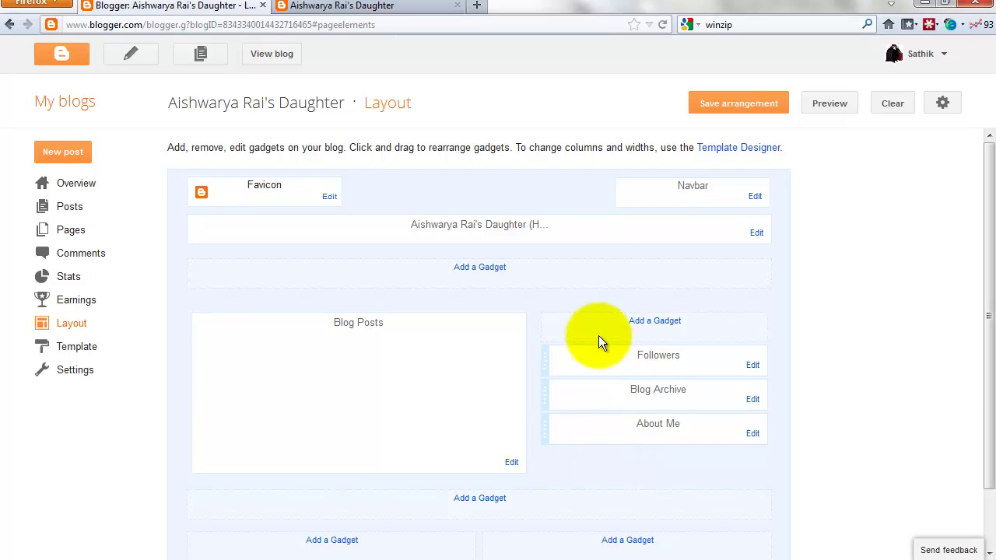
Restore the blog's template by uploading I-tech.xml from the I-tech (DheTemplate.com) folder in Downloads.
{"action": "left_click", "coordinate": [80, 351]}
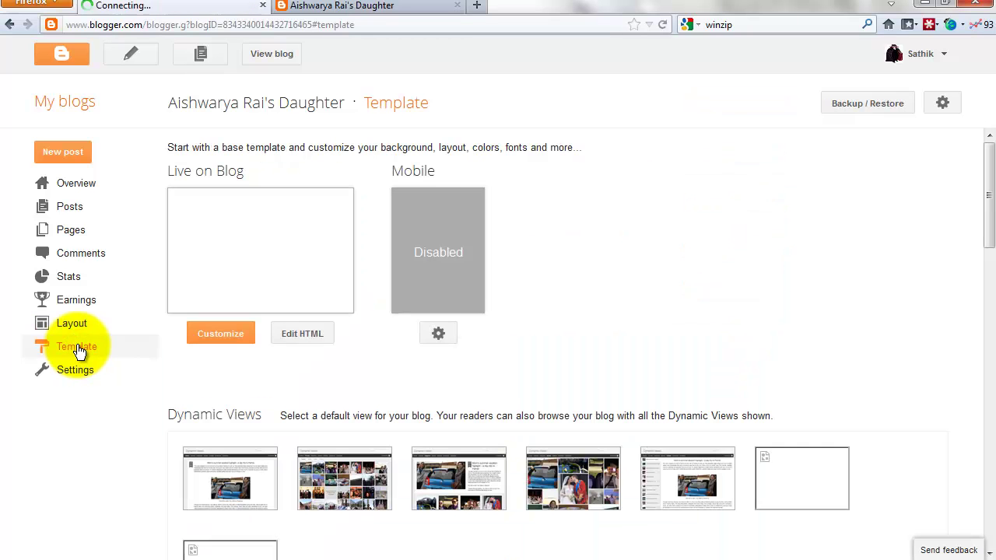
{"action": "left_click", "coordinate": [866, 106]}
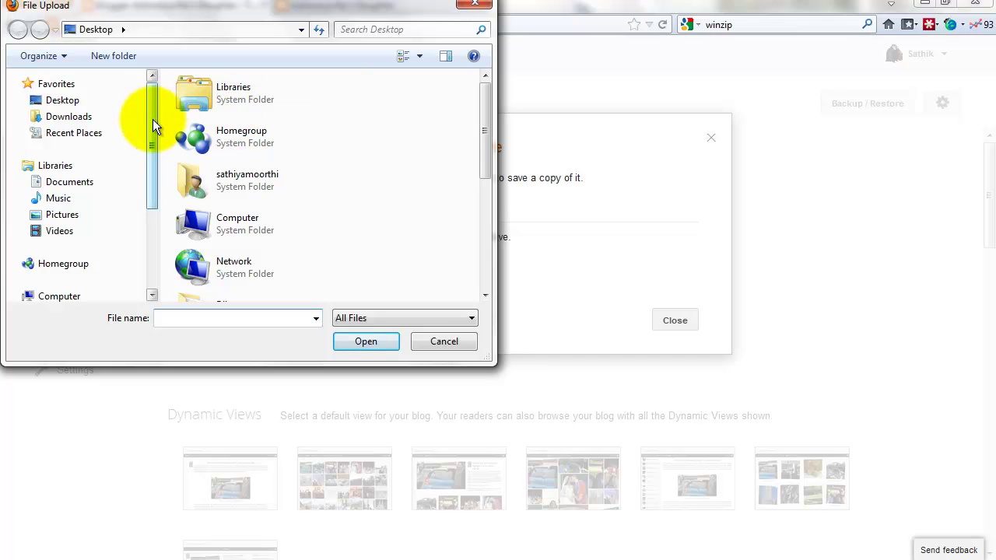
{"action": "left_click", "coordinate": [66, 115]}
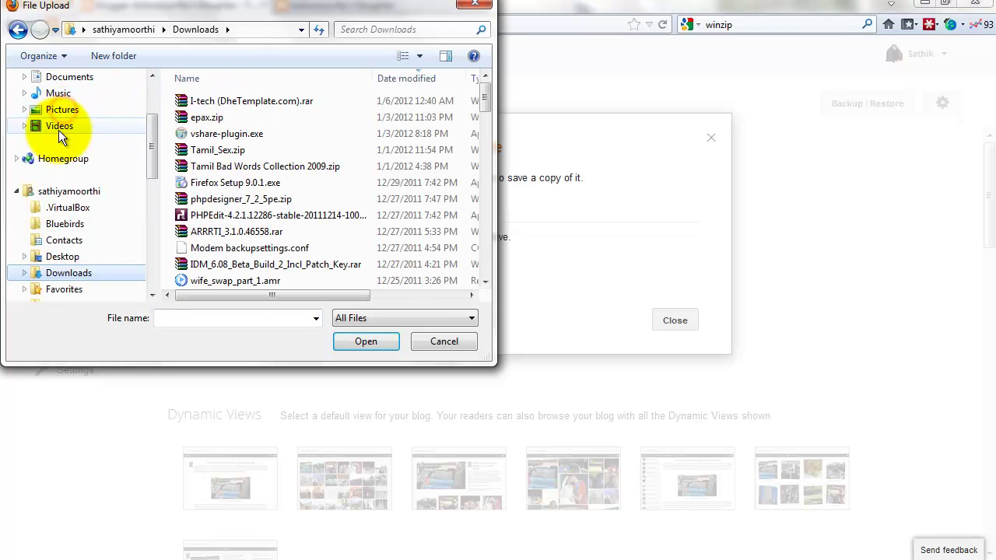
{"action": "left_click", "coordinate": [234, 100]}
{"action": "double_click", "coordinate": [406, 7]}
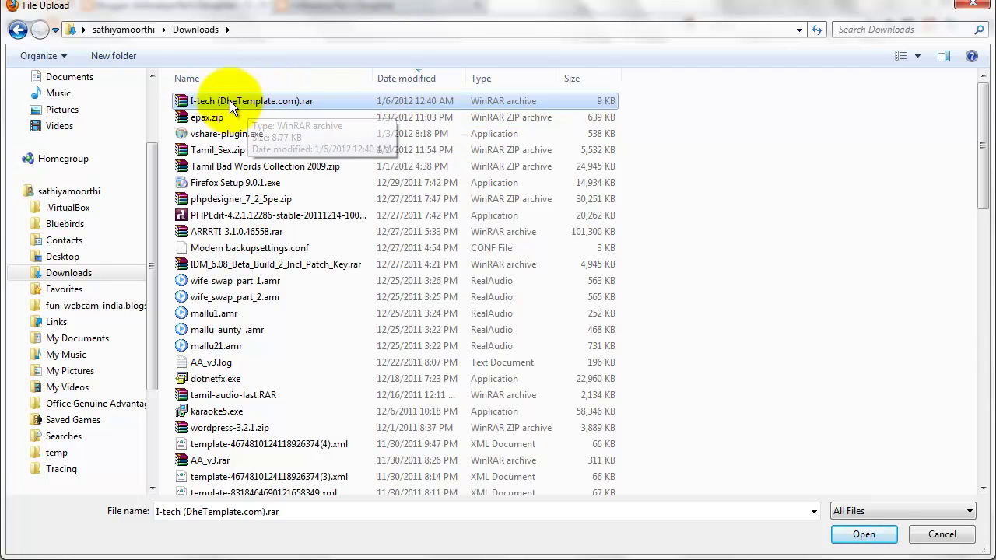
{"action": "scroll", "coordinate": [257, 99], "scroll_direction": "down", "scroll_amount": 10}
{"action": "scroll", "coordinate": [253, 100], "scroll_direction": "down", "scroll_amount": 7}
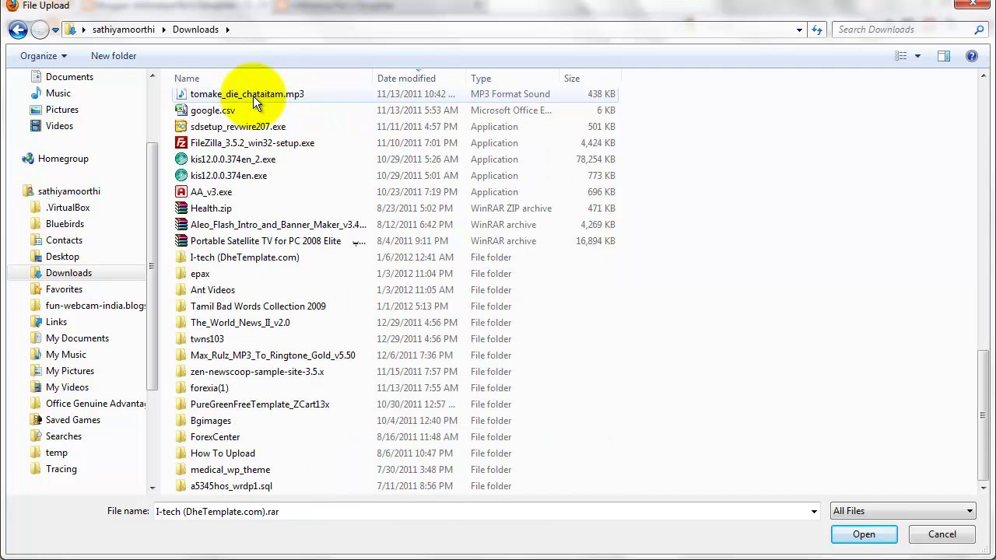
{"action": "double_click", "coordinate": [210, 255]}
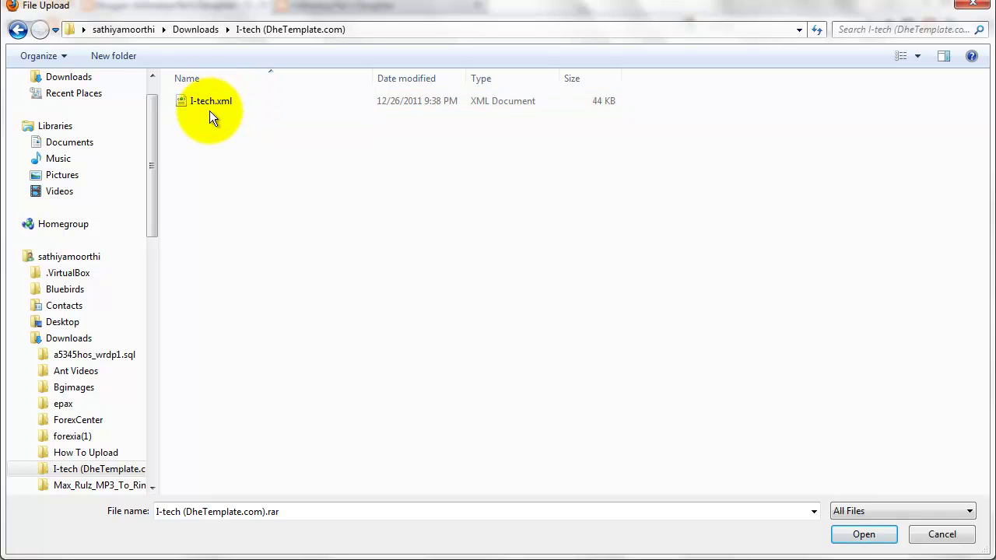
{"action": "double_click", "coordinate": [210, 101]}
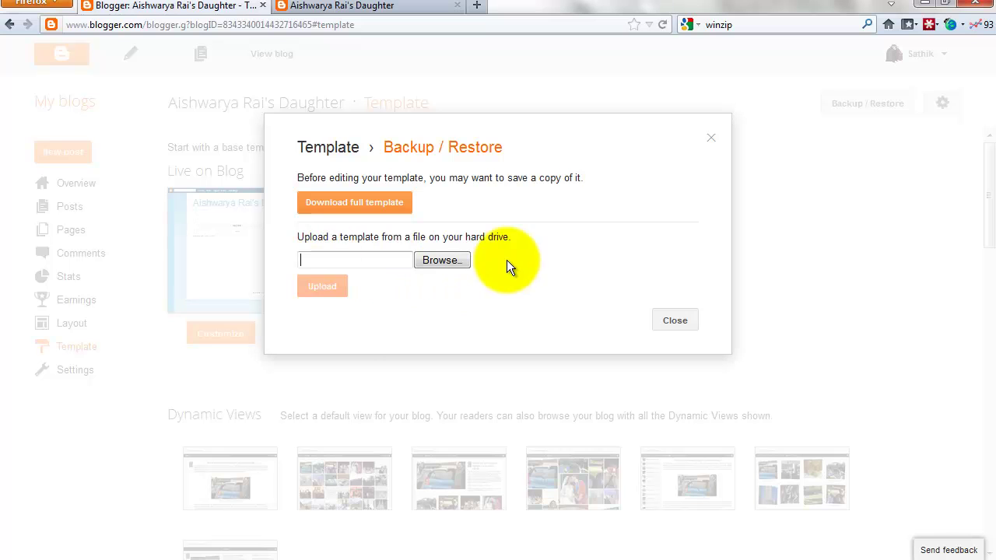
{"action": "left_click", "coordinate": [314, 292]}
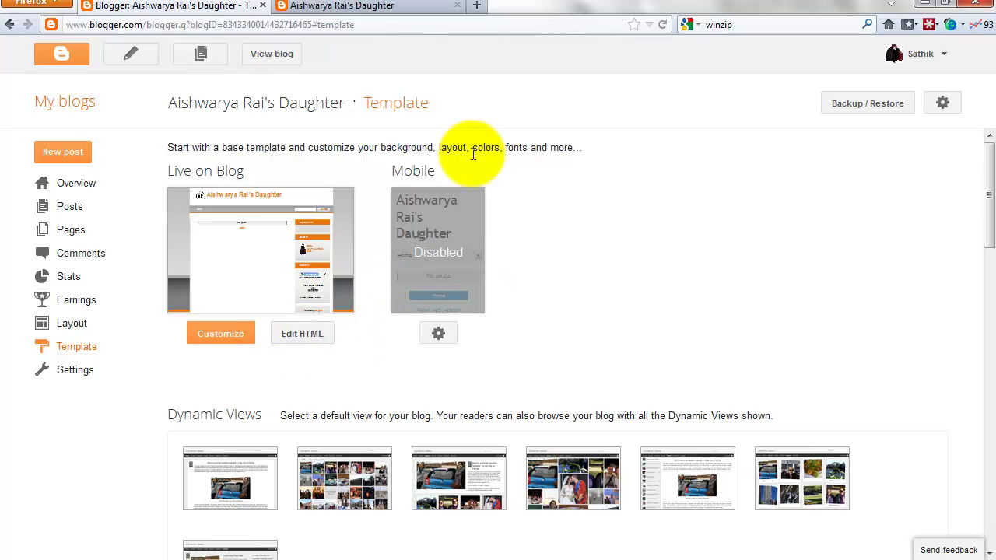
View the live Aishwarya Rai's Daughter blog in a new tab and compare its design and address with the previously opened tab.
{"action": "left_click", "coordinate": [273, 56]}
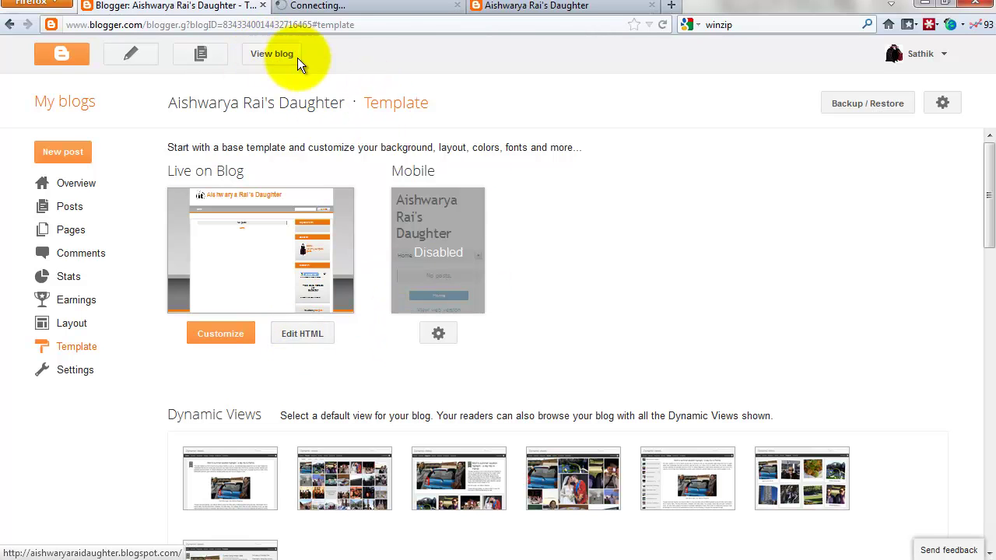
{"action": "left_click", "coordinate": [364, 6]}
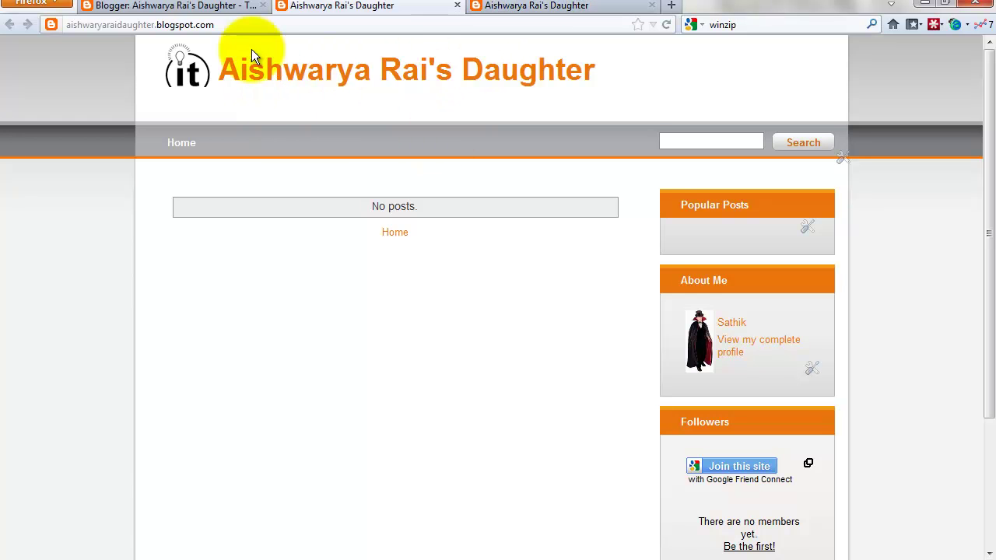
{"action": "left_click", "coordinate": [520, 9]}
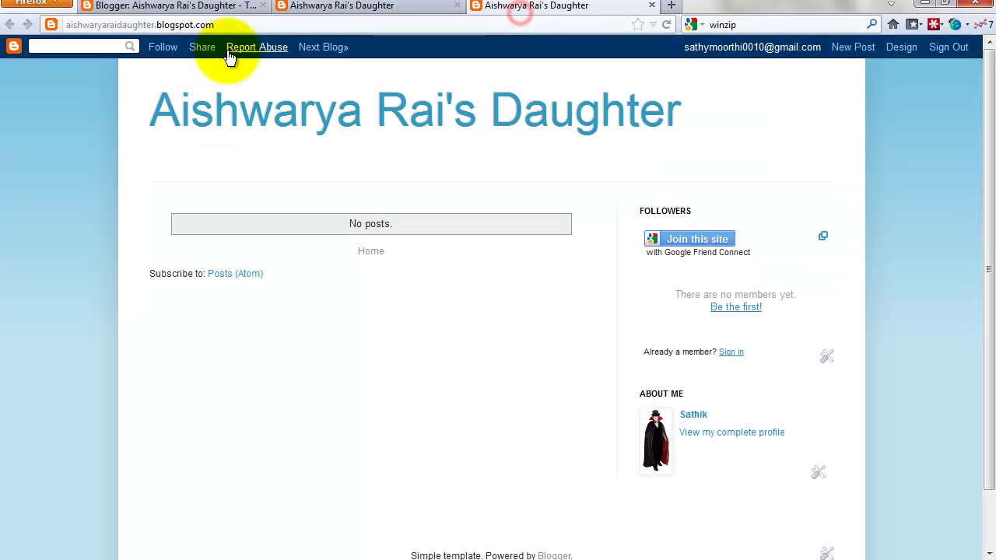
{"action": "left_click_drag", "start_coordinate": [226, 25], "coordinate": [51, 25]}
{"action": "left_click", "coordinate": [340, 8]}
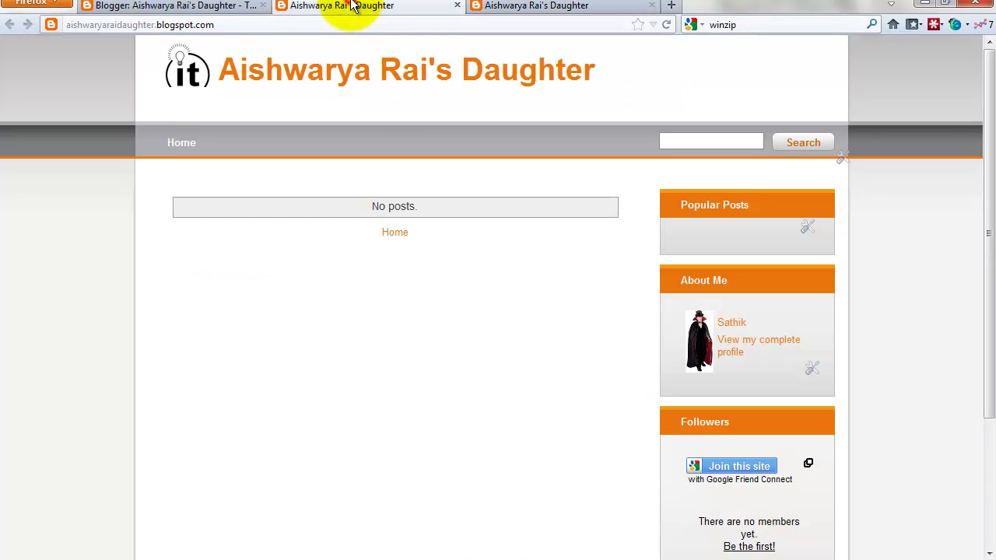
{"action": "left_click_drag", "start_coordinate": [233, 26], "coordinate": [39, 27]}
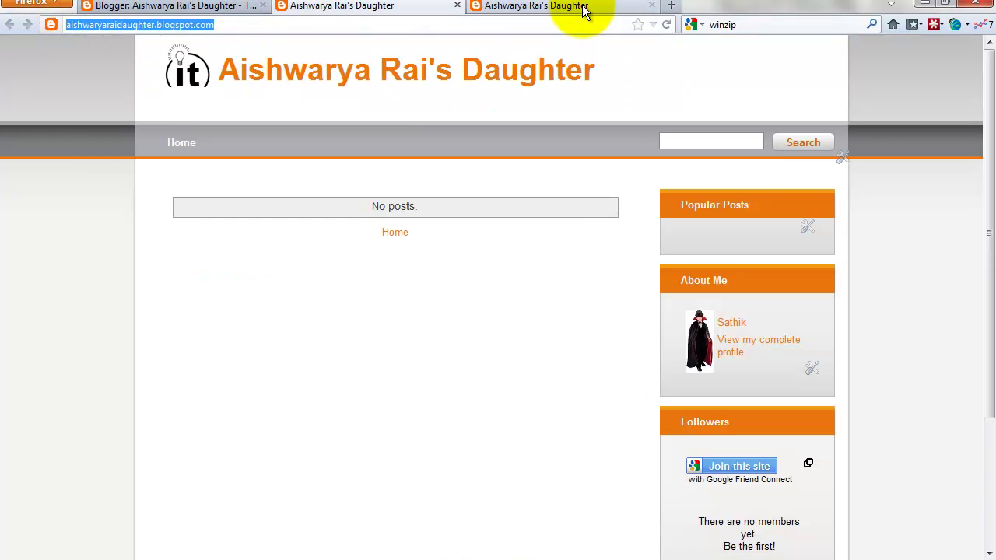
Reload the blog page in the previously opened tab, dismiss the Windows color scheme prompt, and look through the new design.
{"action": "left_click", "coordinate": [536, 7]}
{"action": "left_click", "coordinate": [323, 109]}
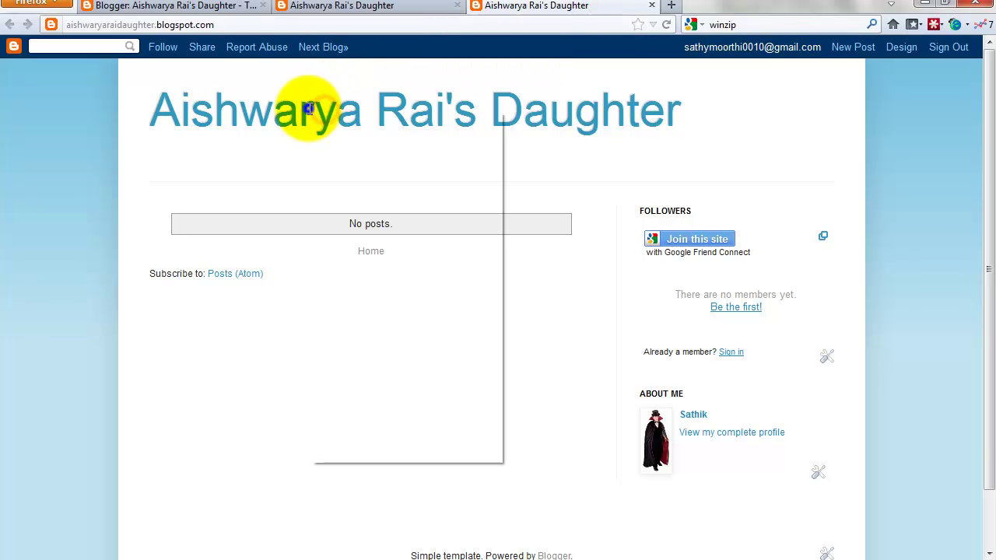
{"action": "right_click", "coordinate": [309, 110]}
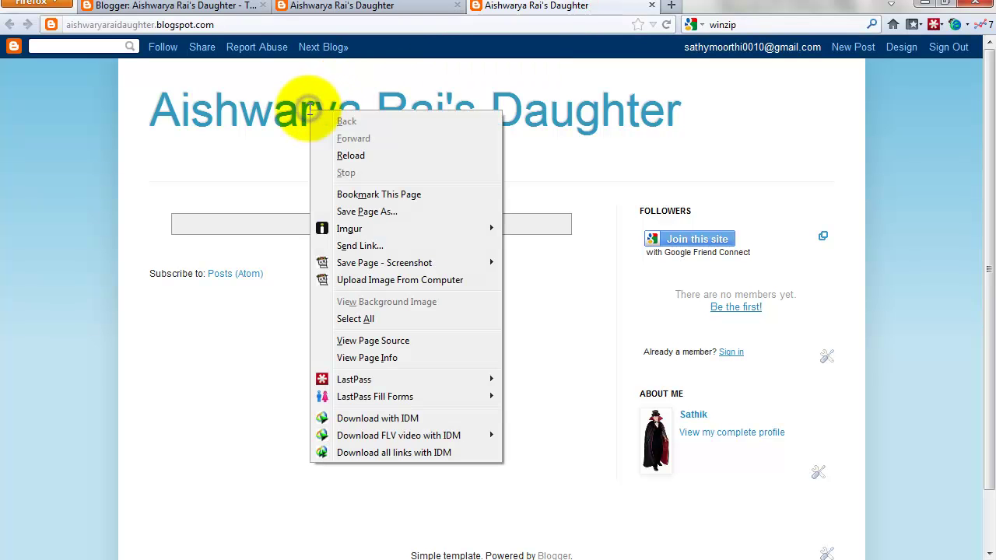
{"action": "left_click", "coordinate": [351, 156]}
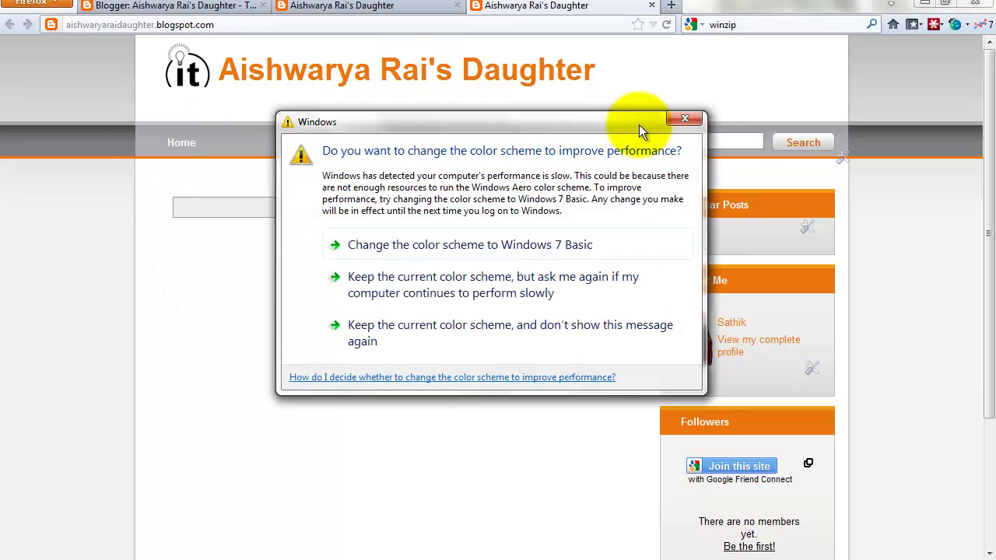
{"action": "left_click", "coordinate": [686, 117]}
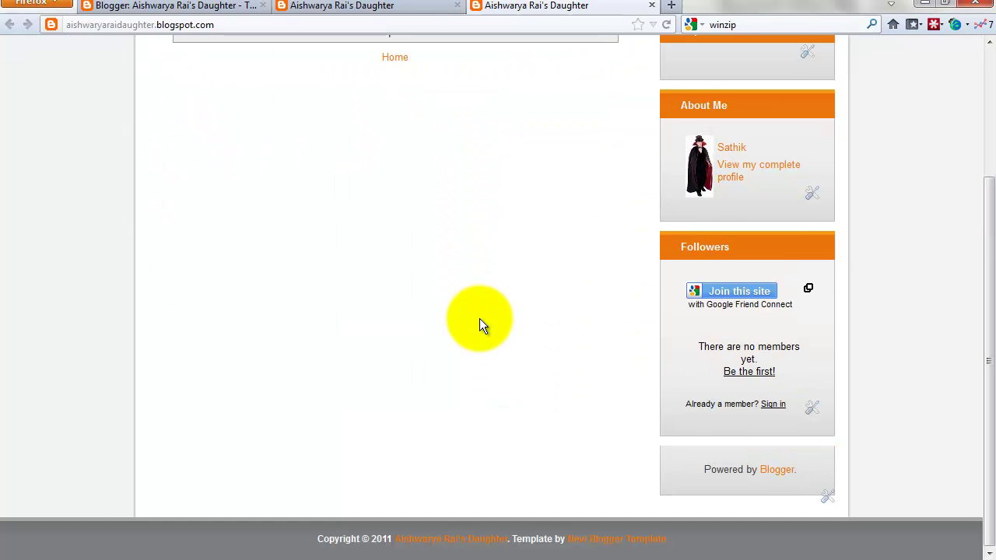
{"action": "scroll", "coordinate": [479, 318], "scroll_direction": "up", "scroll_amount": 5}
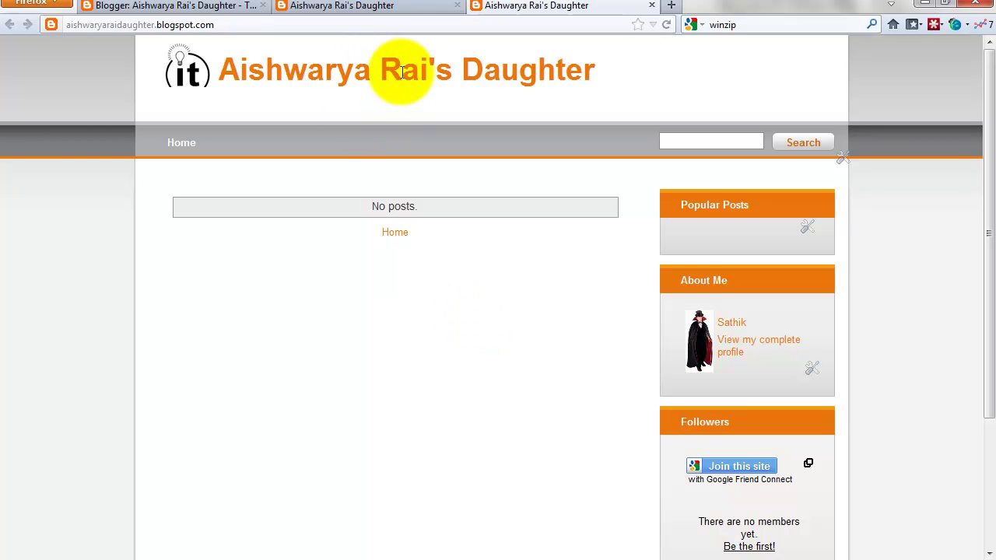
Close both tabs showing the live Aishwarya Rai's Daughter blog and return to its Template page.
{"action": "left_click", "coordinate": [399, 4]}
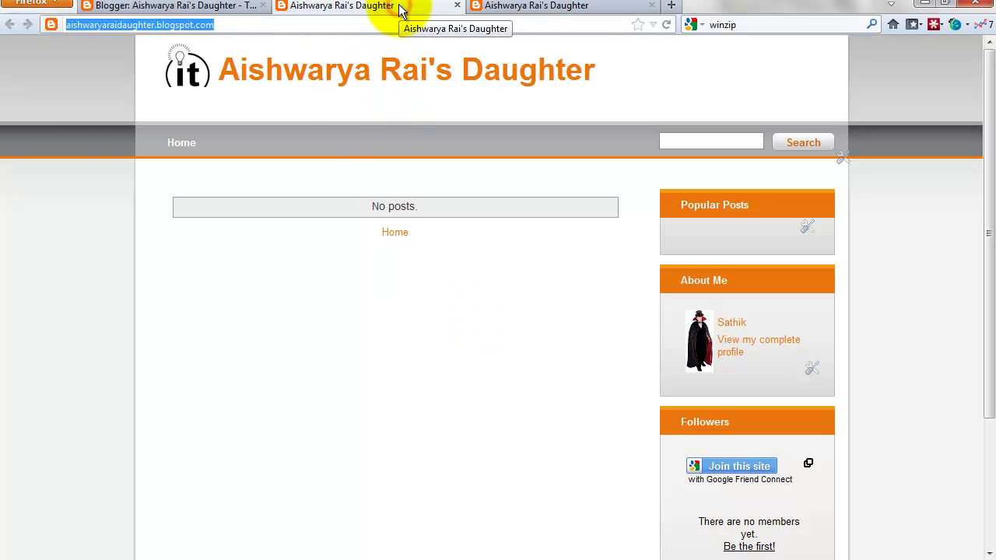
{"action": "left_click", "coordinate": [651, 6]}
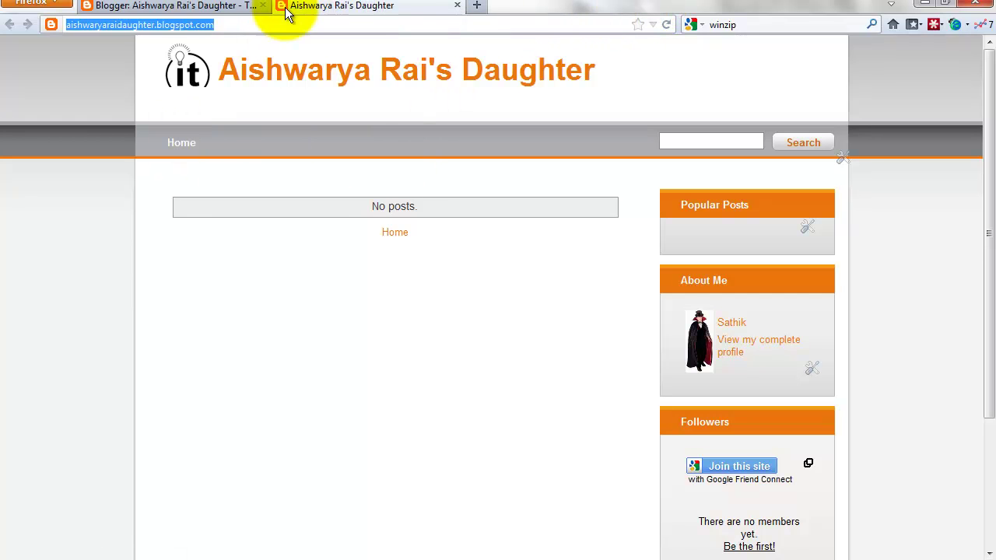
{"action": "left_click", "coordinate": [456, 5]}
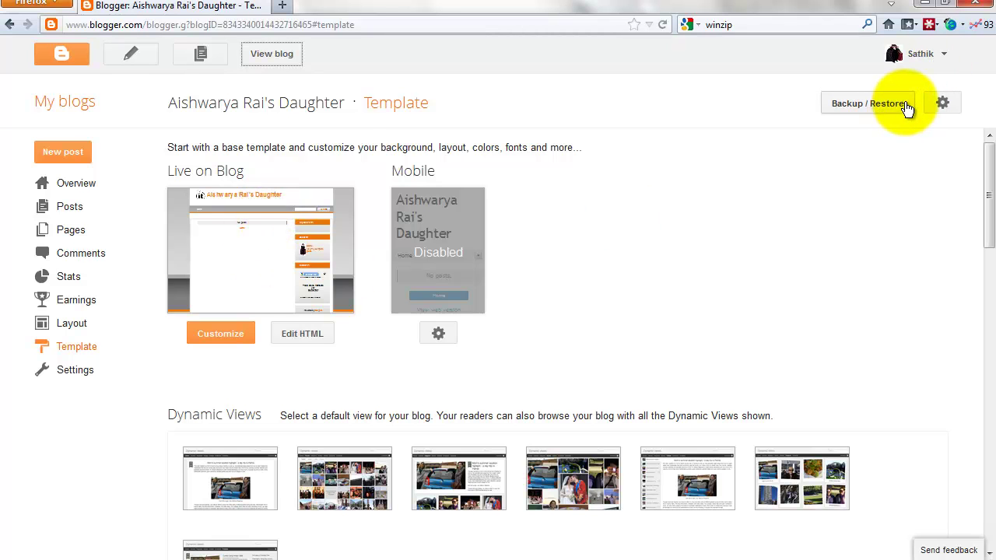
Return to the list of all blogs and switch to the old Blogger interface.
{"action": "left_click", "coordinate": [63, 107]}
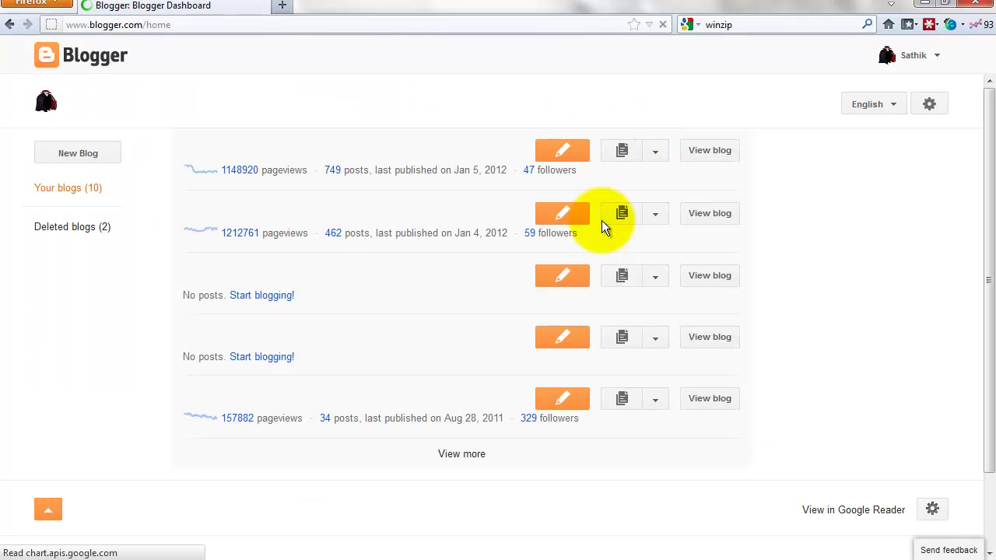
{"action": "scroll", "coordinate": [793, 432], "scroll_direction": "down", "scroll_amount": 1}
{"action": "scroll", "coordinate": [794, 433], "scroll_direction": "down", "scroll_amount": 3}
{"action": "scroll", "coordinate": [795, 429], "scroll_direction": "up", "scroll_amount": 4}
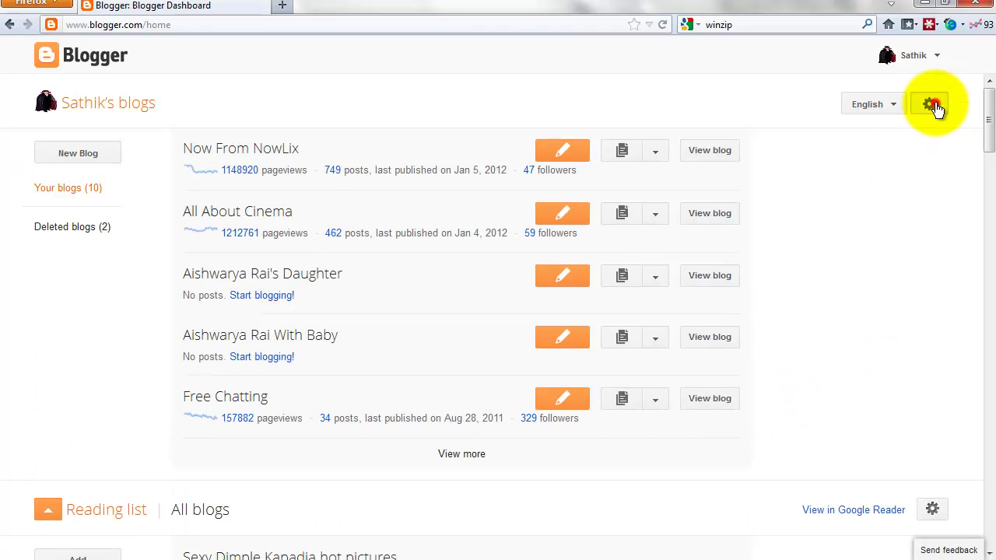
{"action": "left_click", "coordinate": [935, 109]}
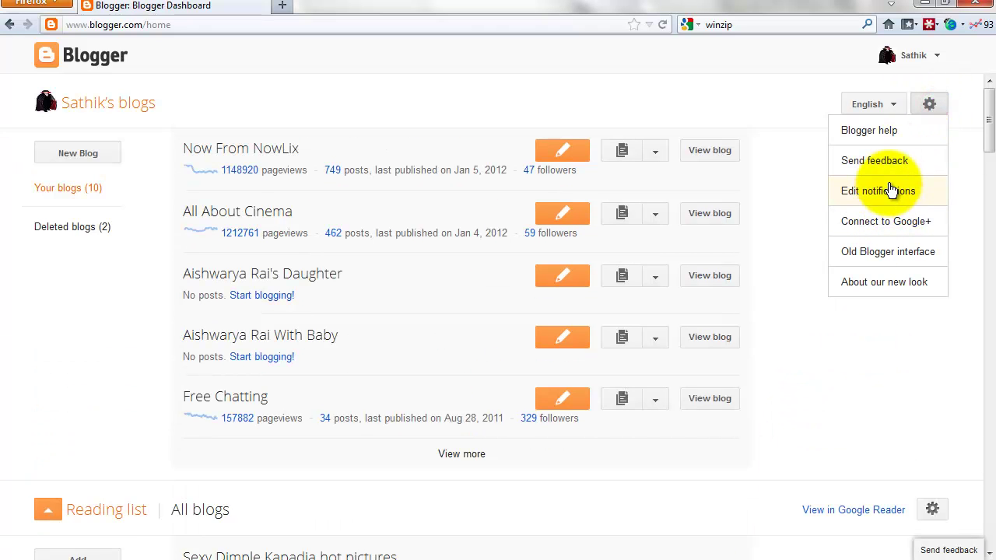
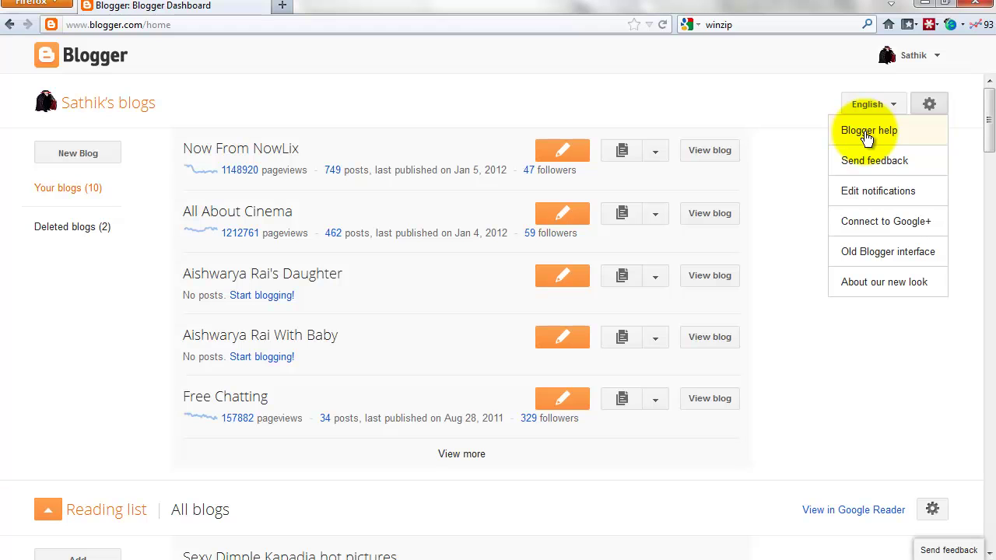
{"action": "left_click", "coordinate": [879, 255]}
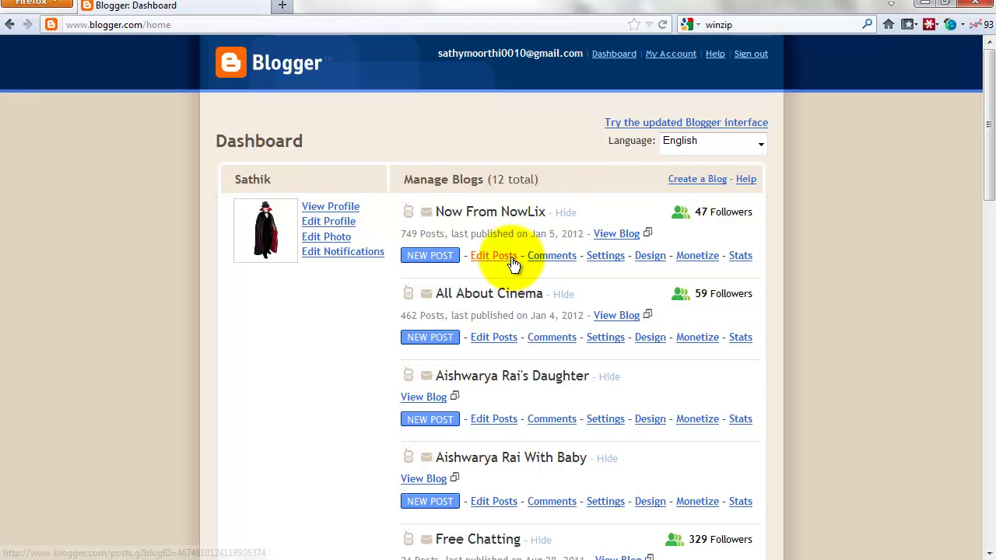
View the live Aishwarya Rai With Baby blog to examine its current design, and return to the dashboard.
{"action": "scroll", "coordinate": [511, 262], "scroll_direction": "down", "scroll_amount": 6}
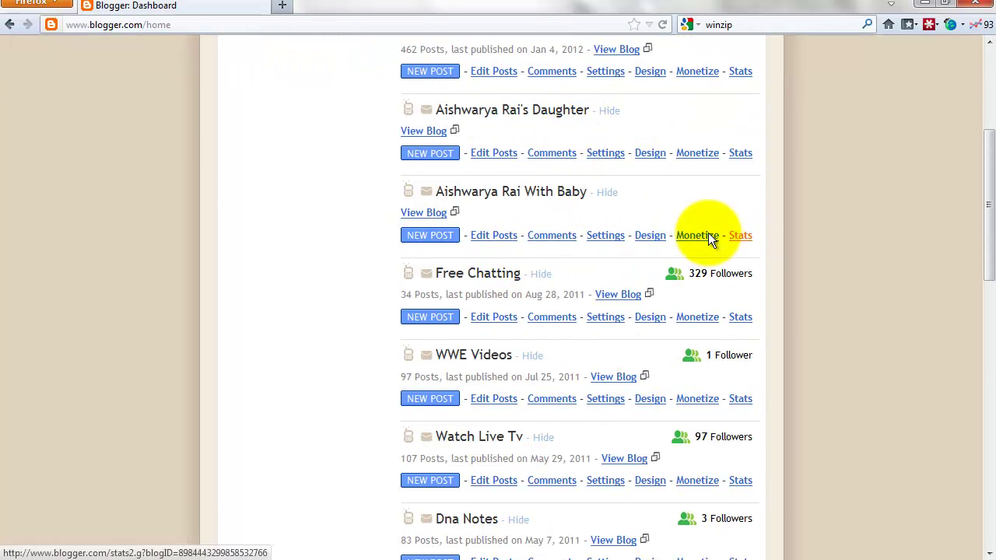
{"action": "left_click", "coordinate": [413, 212]}
{"action": "left_click", "coordinate": [334, 5]}
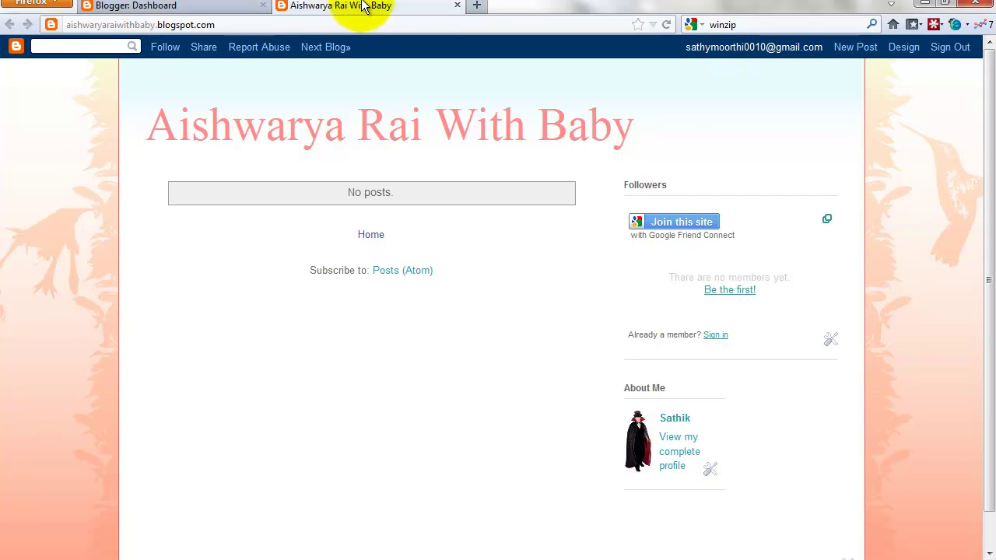
{"action": "left_click", "coordinate": [186, 5]}
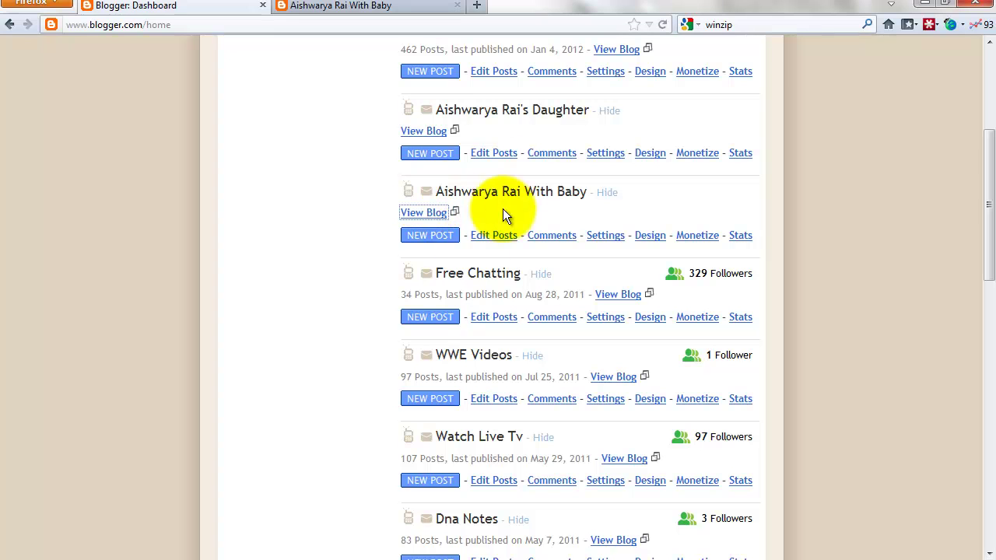
Upload I-tech.xml as the template of the Aishwarya Rai With Baby blog through Edit HTML, deleting the widgets it does not include.
{"action": "left_click", "coordinate": [648, 236]}
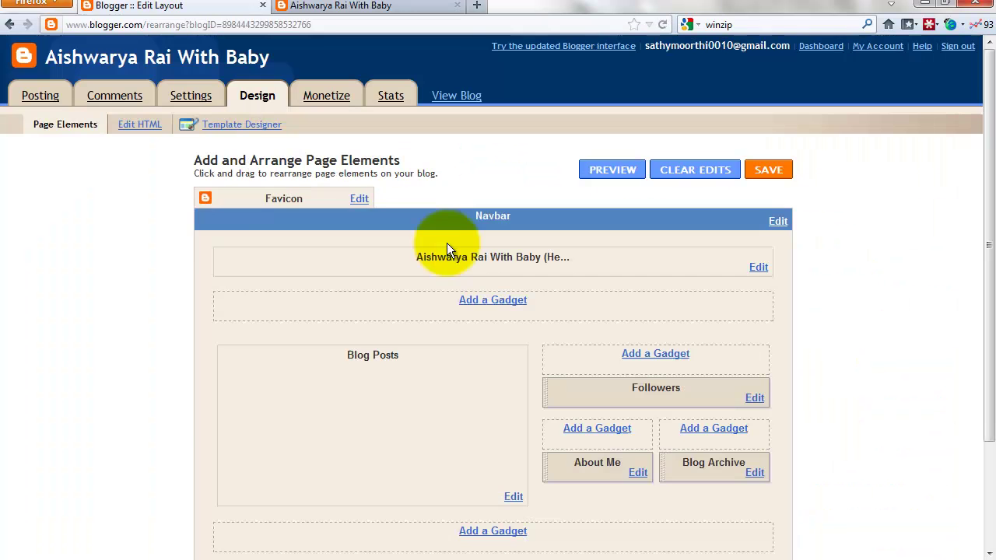
{"action": "left_click", "coordinate": [139, 128]}
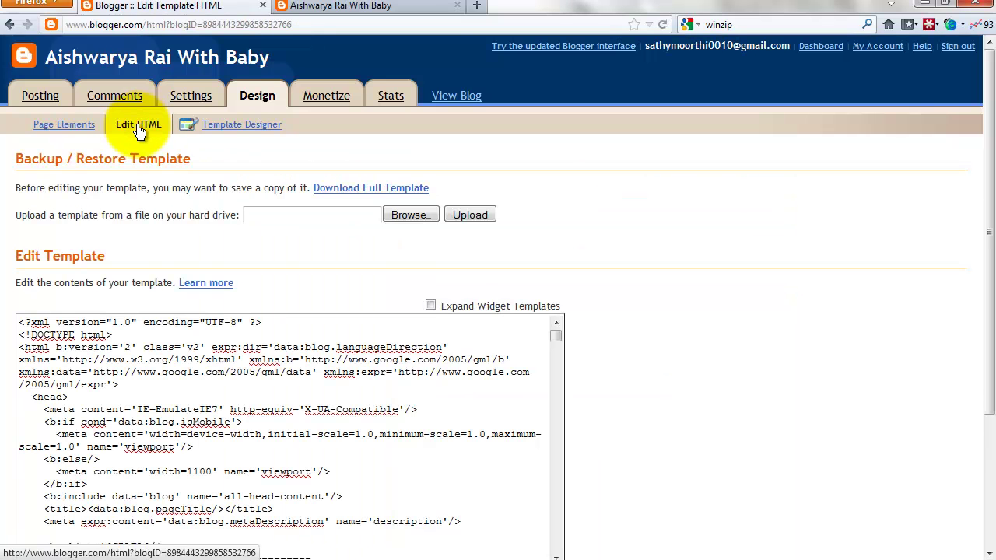
{"action": "left_click", "coordinate": [393, 213]}
{"action": "double_click", "coordinate": [209, 103]}
{"action": "left_click", "coordinate": [467, 214]}
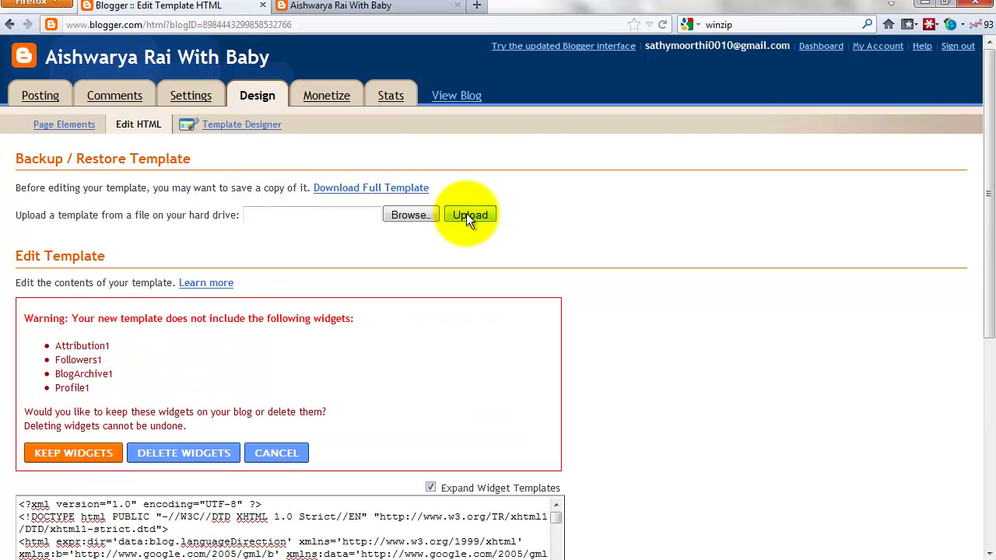
{"action": "left_click", "coordinate": [185, 458]}
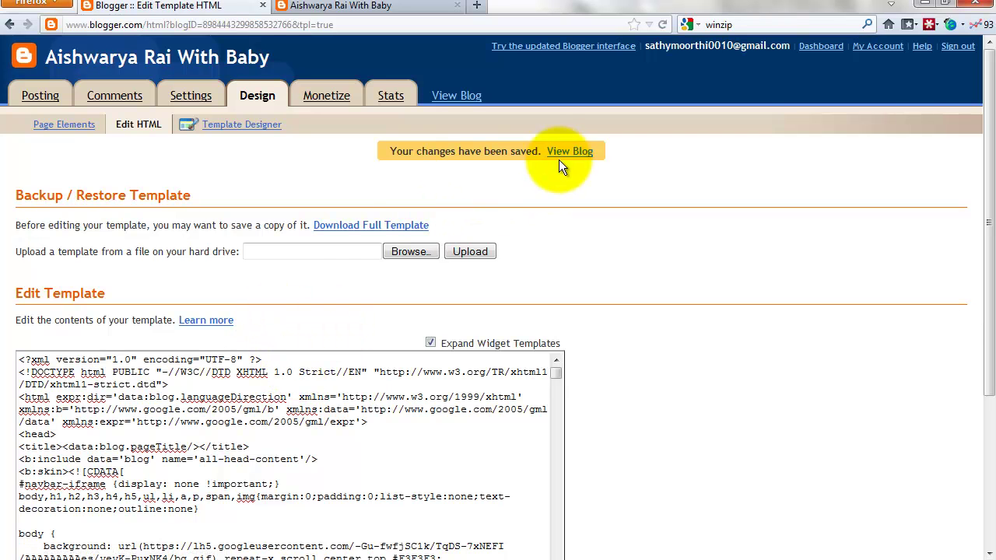
View the live Aishwarya Rai With Baby blog in a new tab and close that tab again.
{"action": "left_click", "coordinate": [557, 155]}
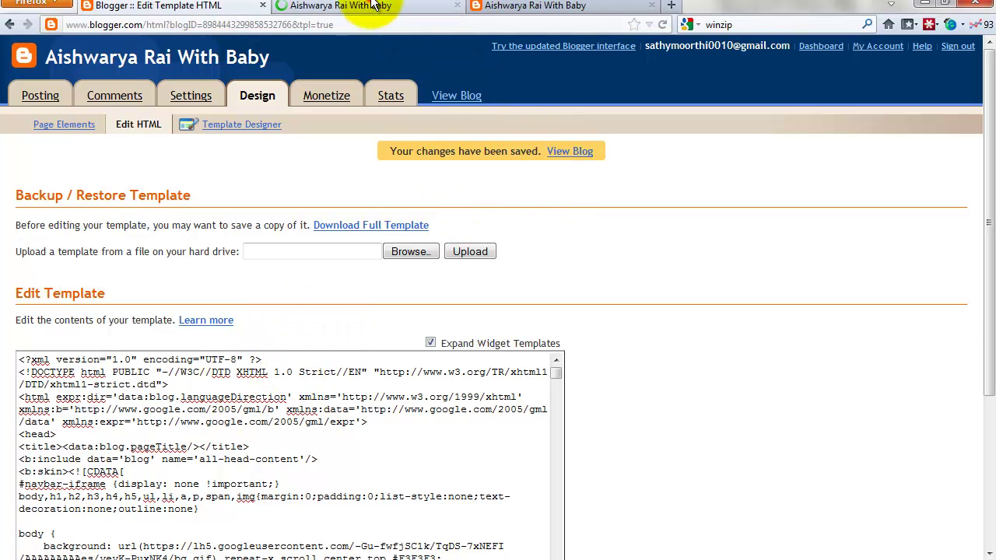
{"action": "left_click", "coordinate": [372, 6]}
{"action": "left_click", "coordinate": [457, 5]}
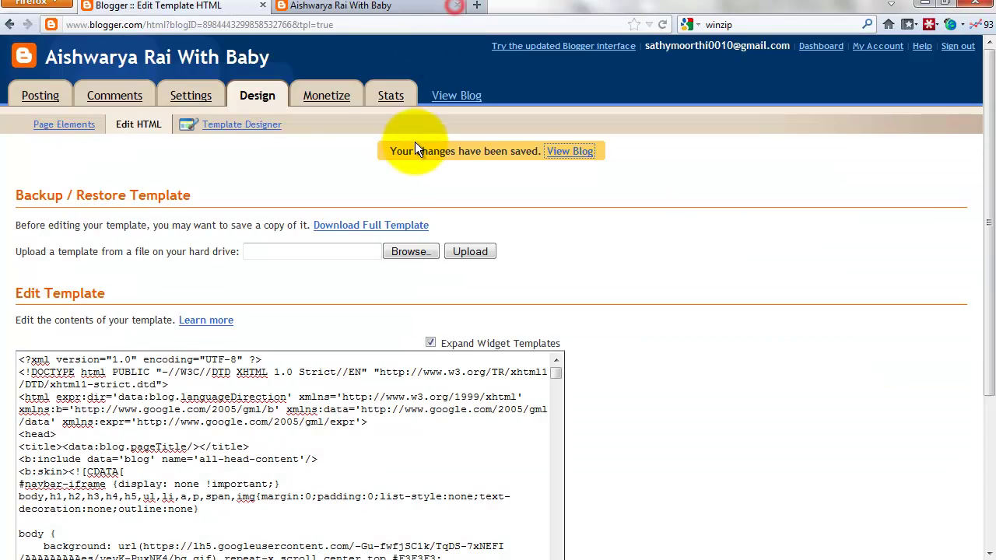
Reload the open Aishwarya Rai With Baby blog page to examine its uploaded template, and dismiss the Windows color scheme dialog.
{"action": "left_click", "coordinate": [395, 6]}
{"action": "right_click", "coordinate": [386, 87]}
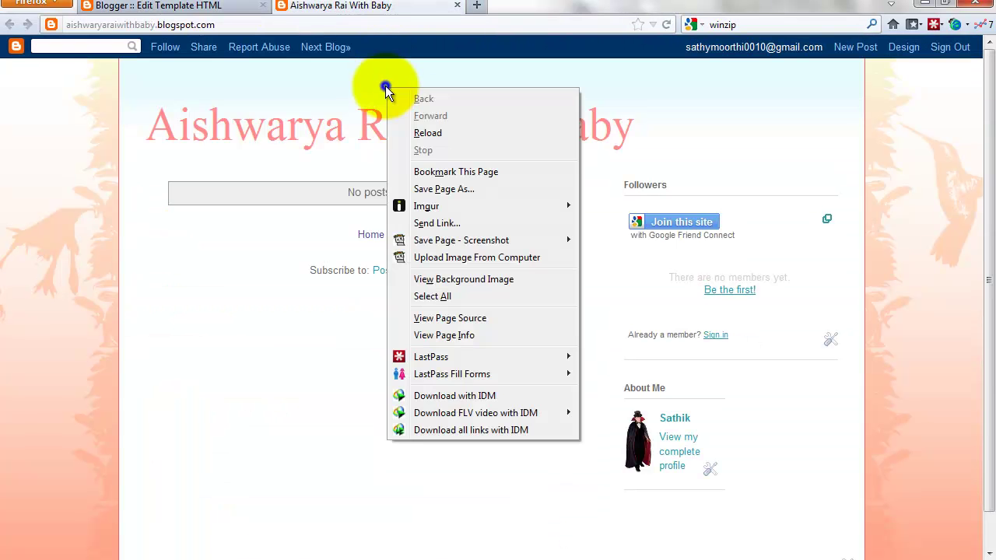
{"action": "left_click", "coordinate": [428, 134]}
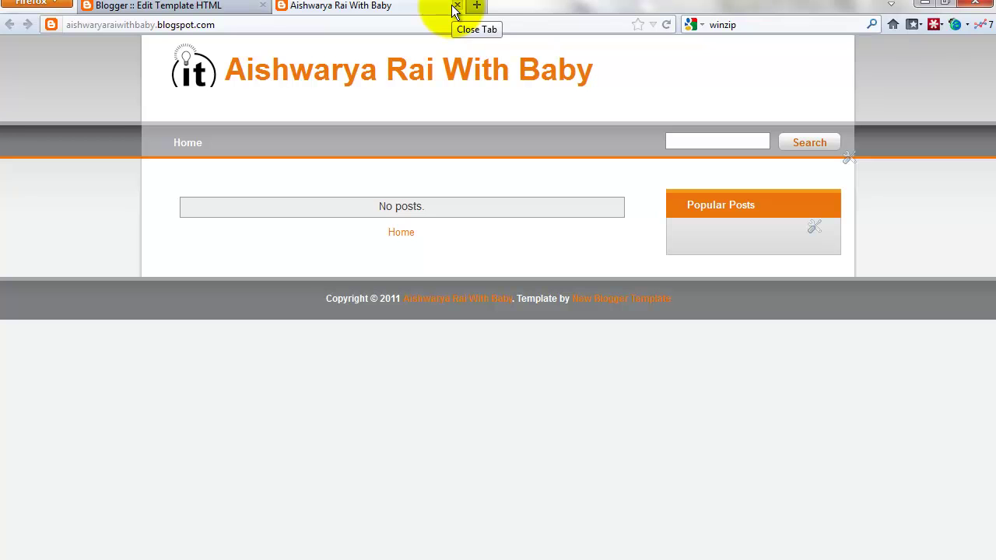
{"action": "left_click", "coordinate": [240, 8]}
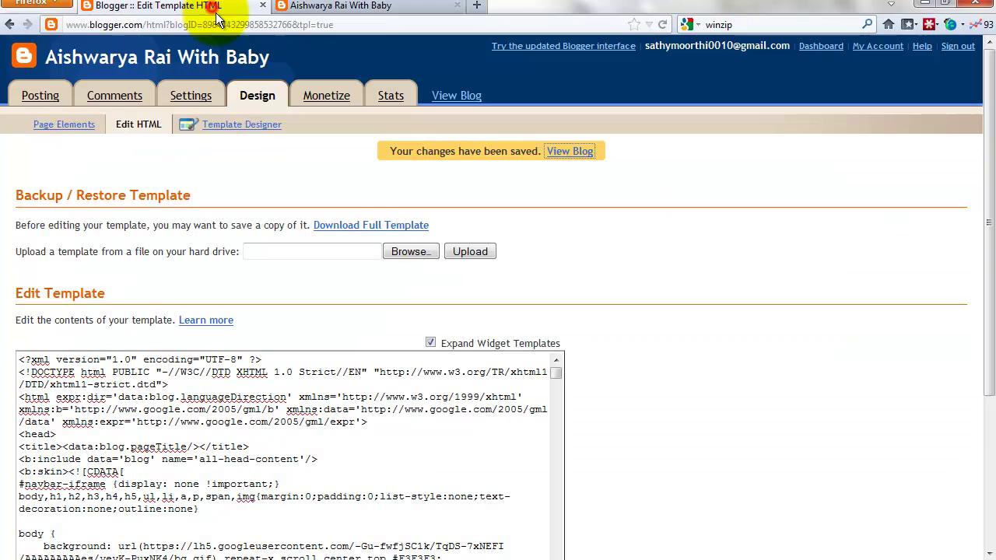
{"action": "left_click", "coordinate": [373, 6]}
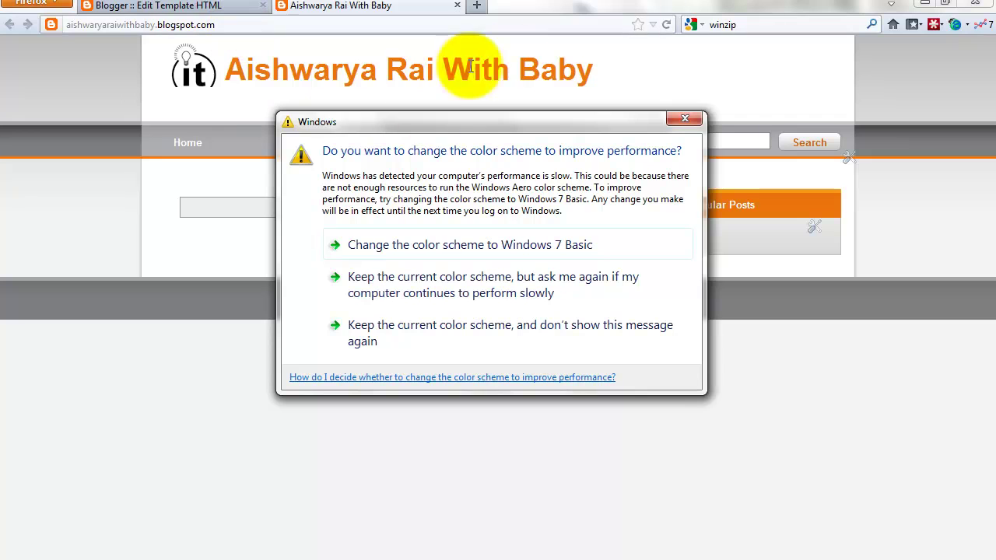
{"action": "left_click", "coordinate": [673, 118]}
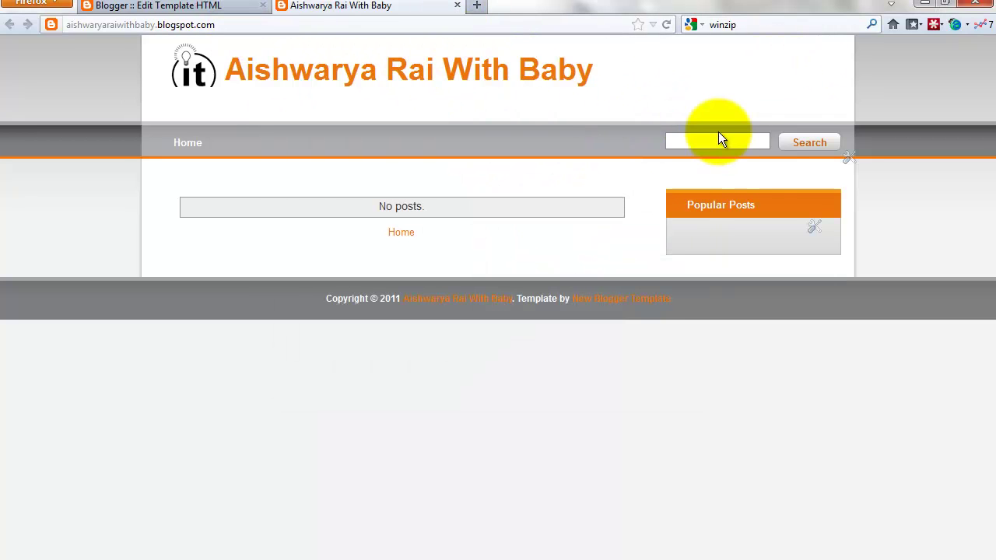
{"action": "left_click", "coordinate": [398, 559]}
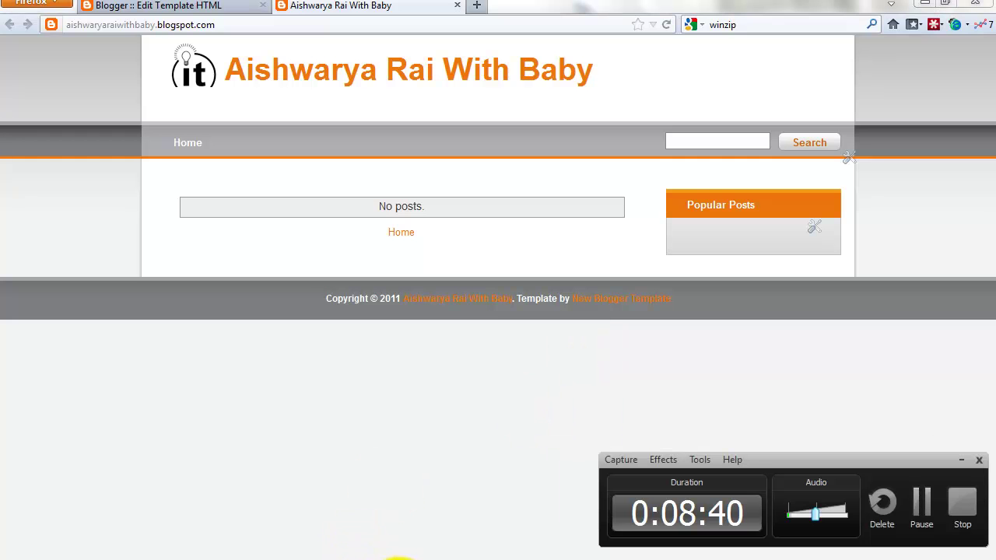
{"action": "left_click", "coordinate": [962, 504]}
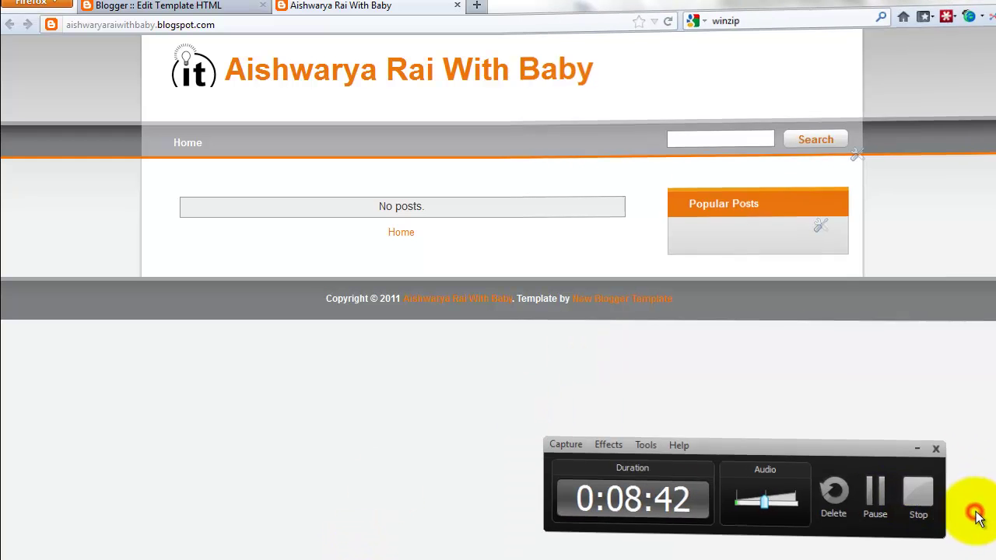